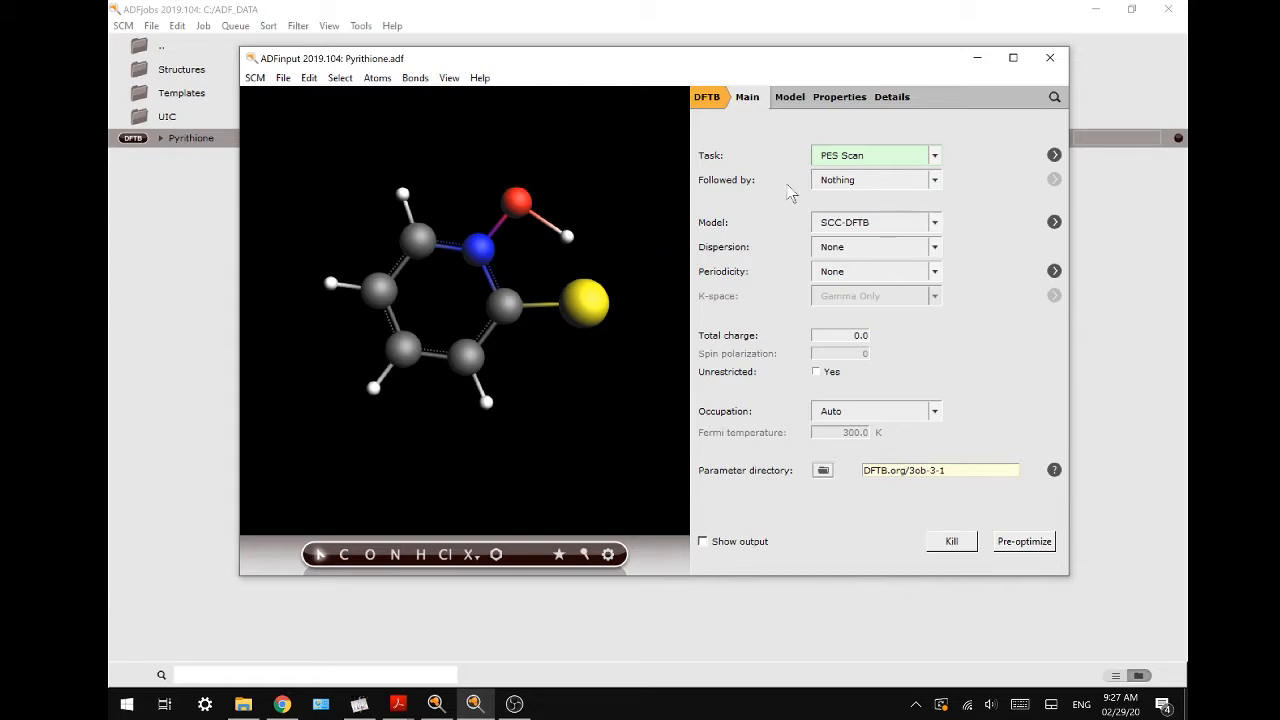
- Set the calculation task to Single Point, followed by Frequencies
left_click(862, 156)
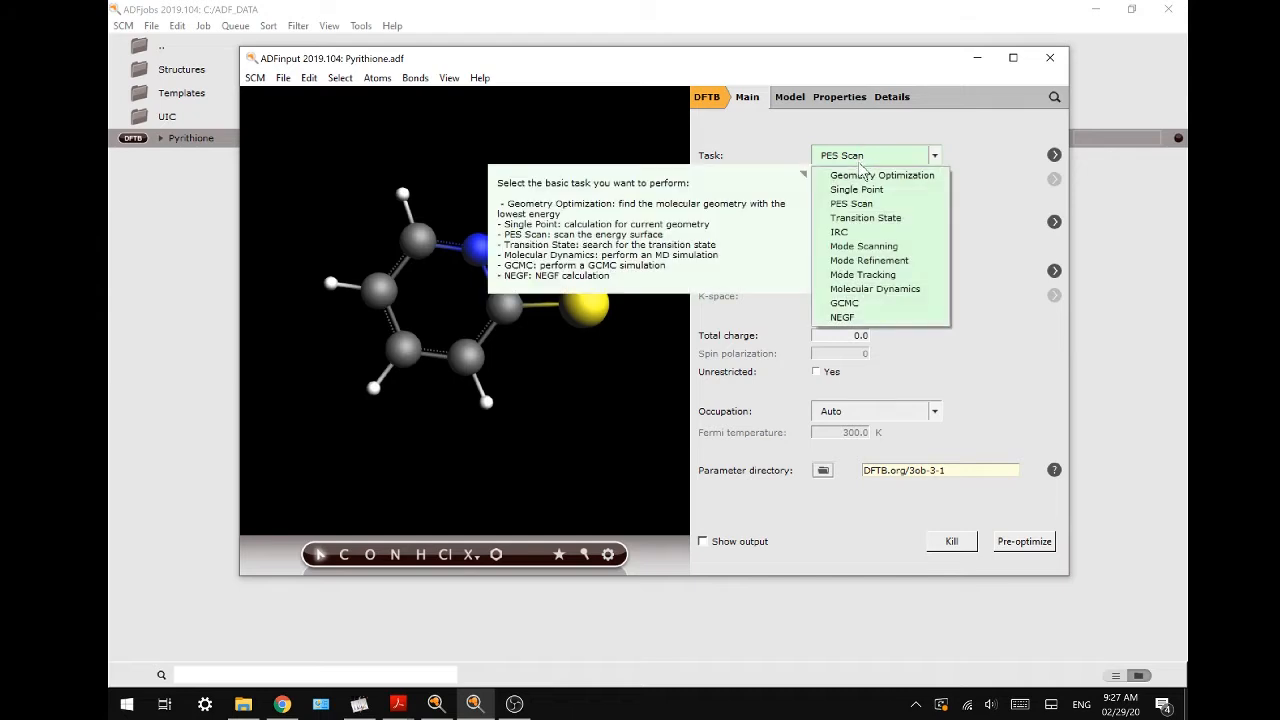
left_click(862, 190)
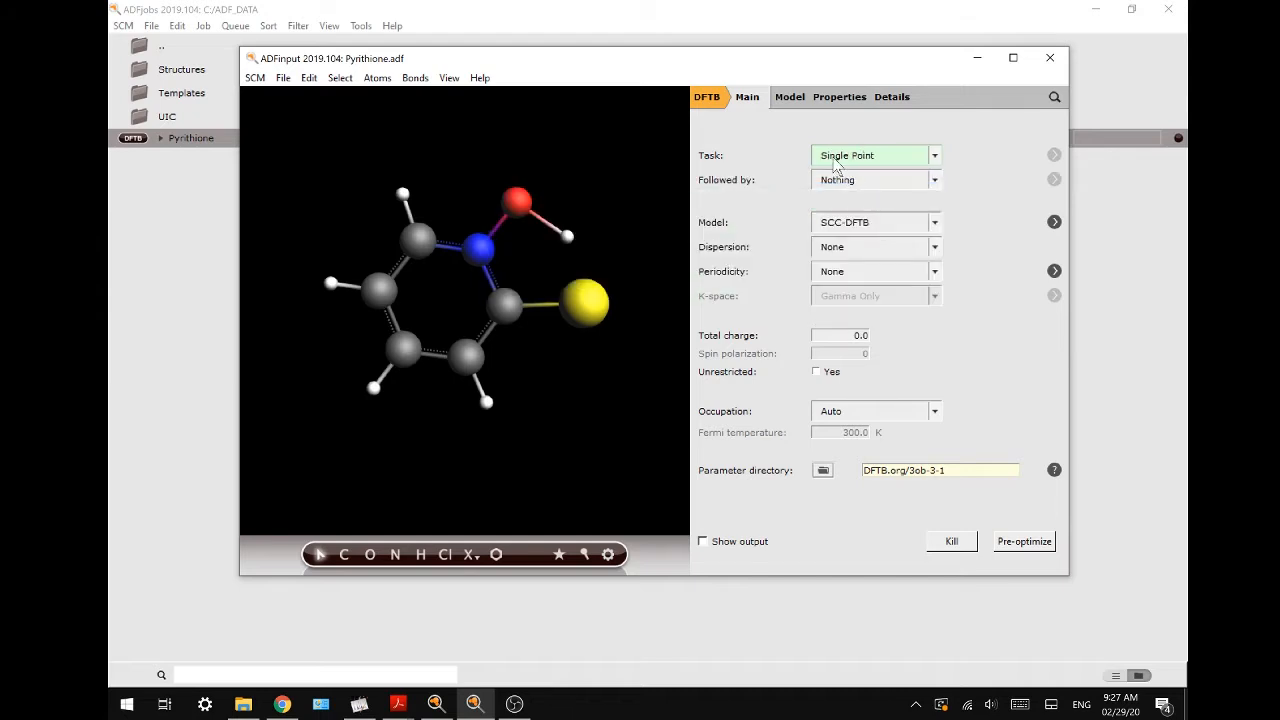
left_click(838, 180)
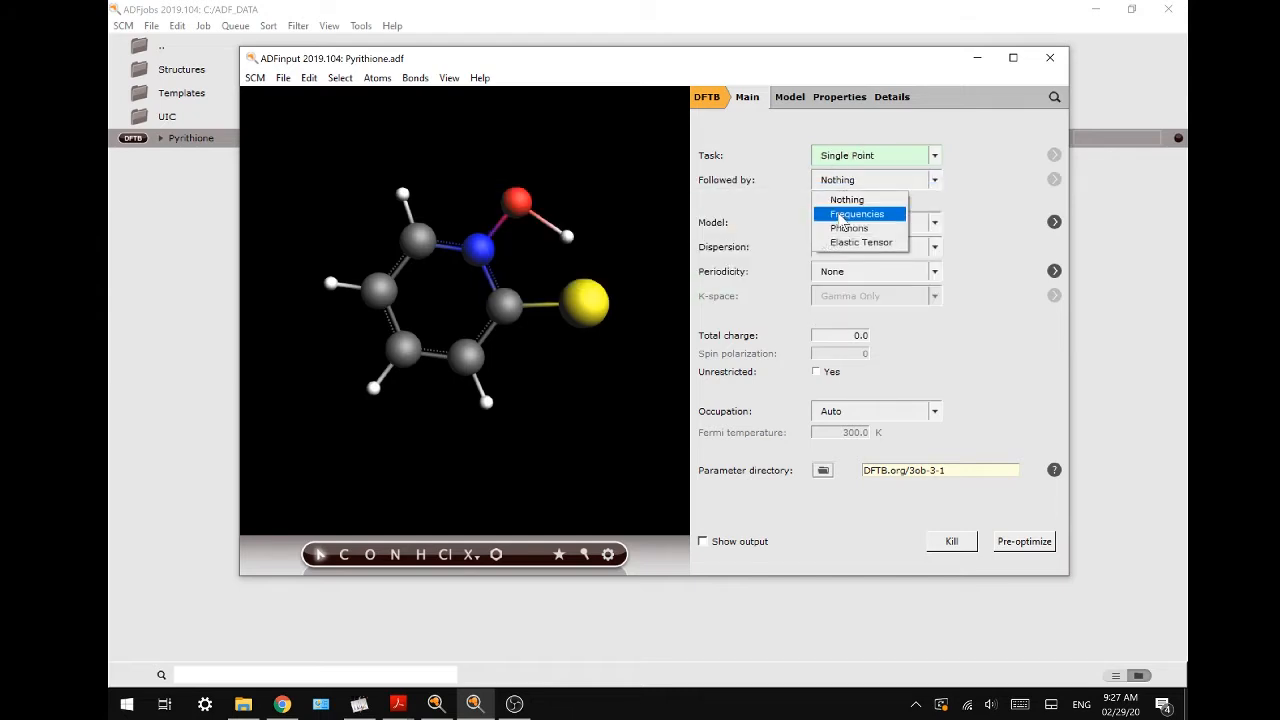
left_click(845, 214)
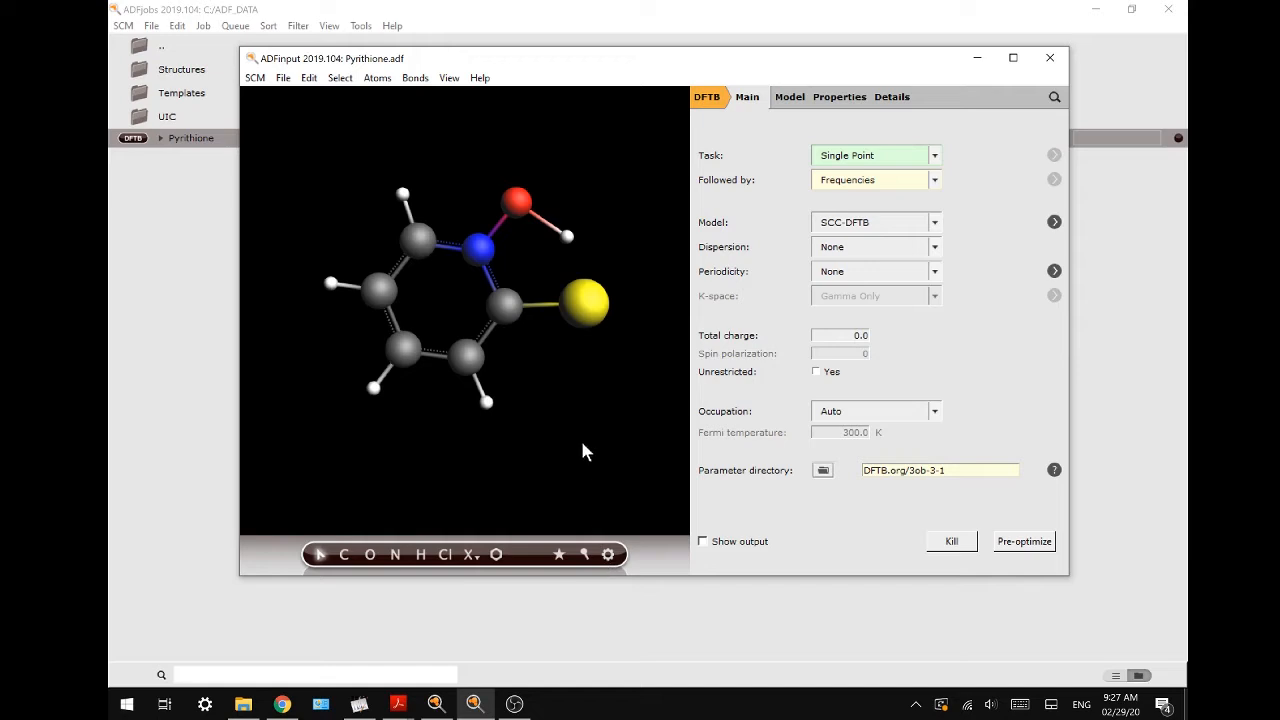
- Save the job as Pyrithione_Frequencies in ADF_DATA and run it
left_click(284, 78)
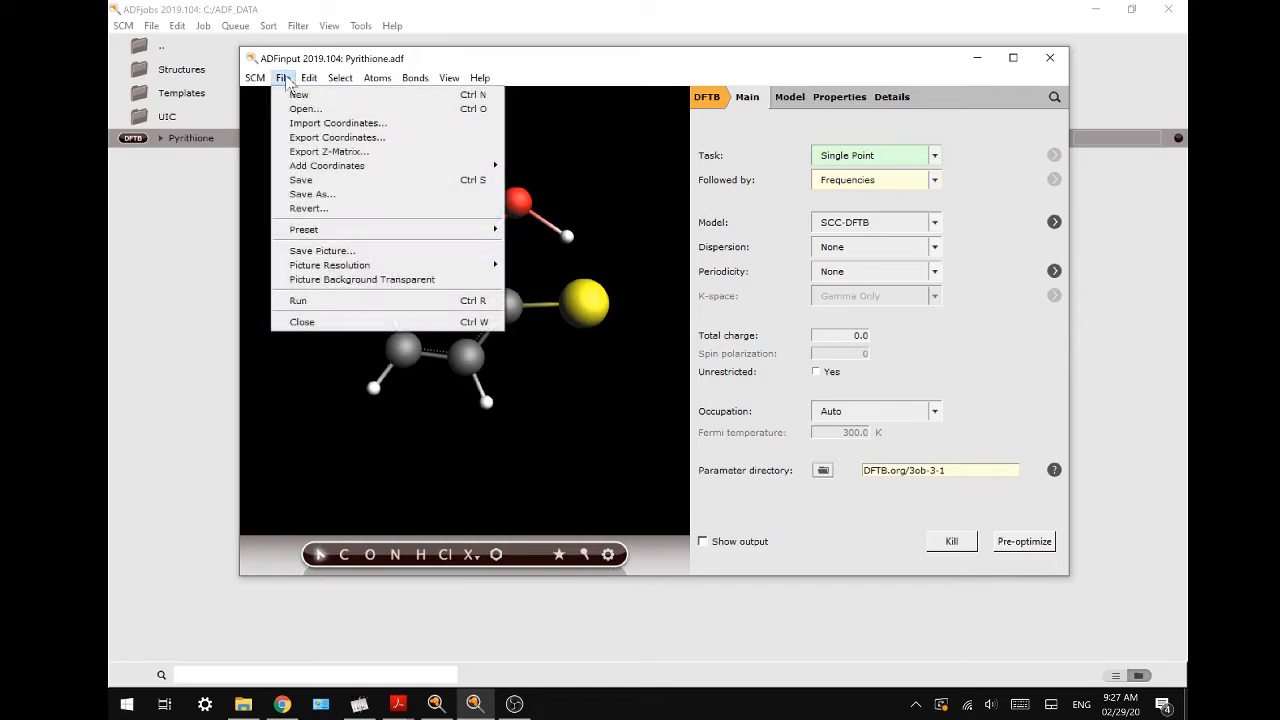
left_click(333, 196)
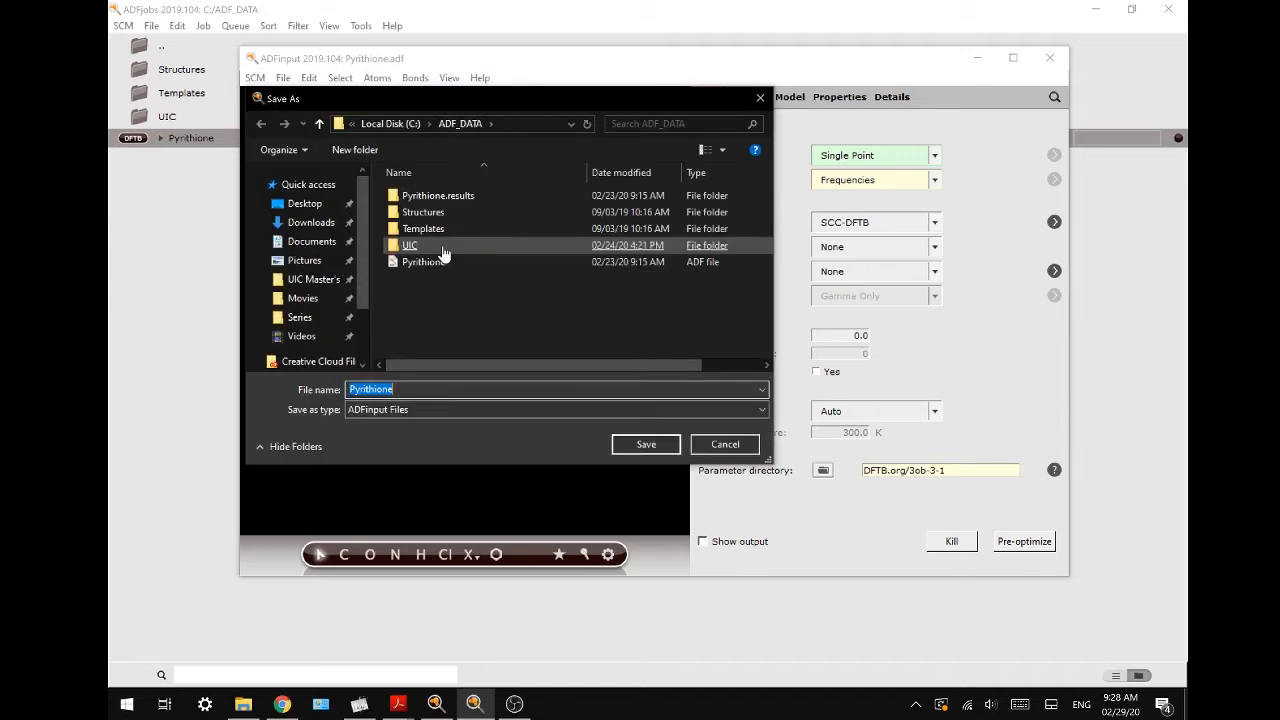
key("End")
type("_Frequencie")
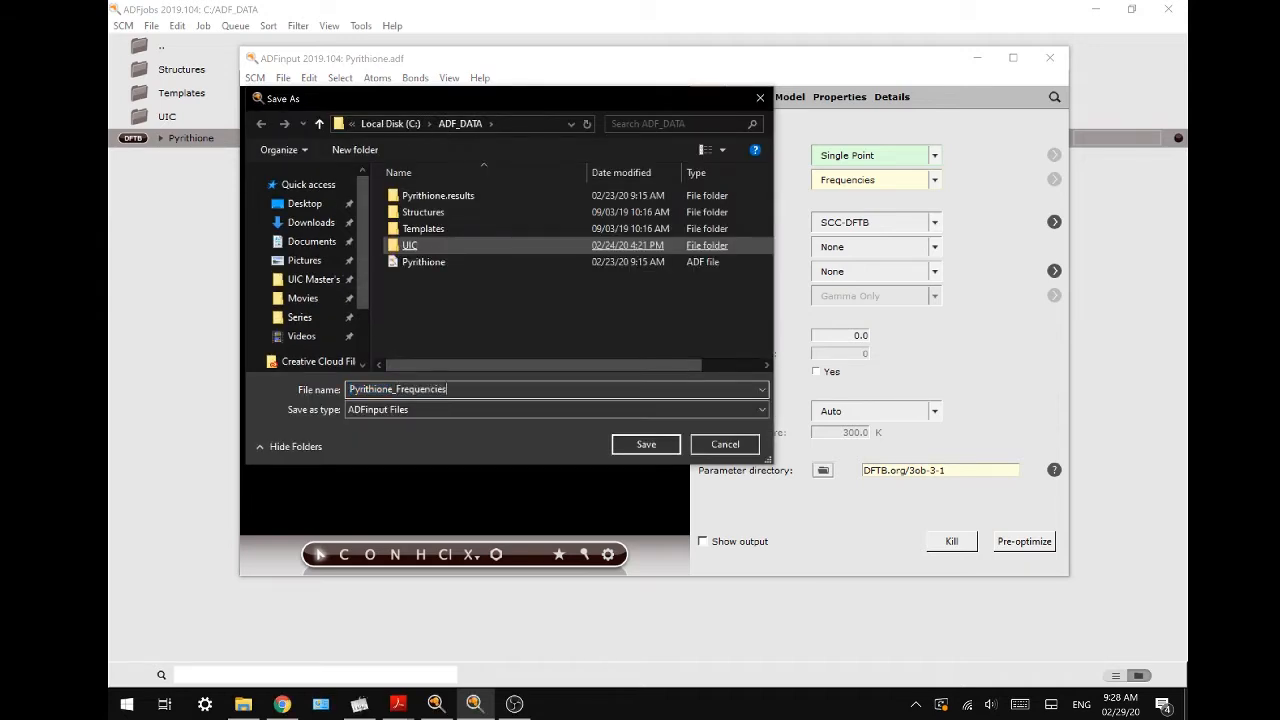
key("Return")
key("alt+Tab")
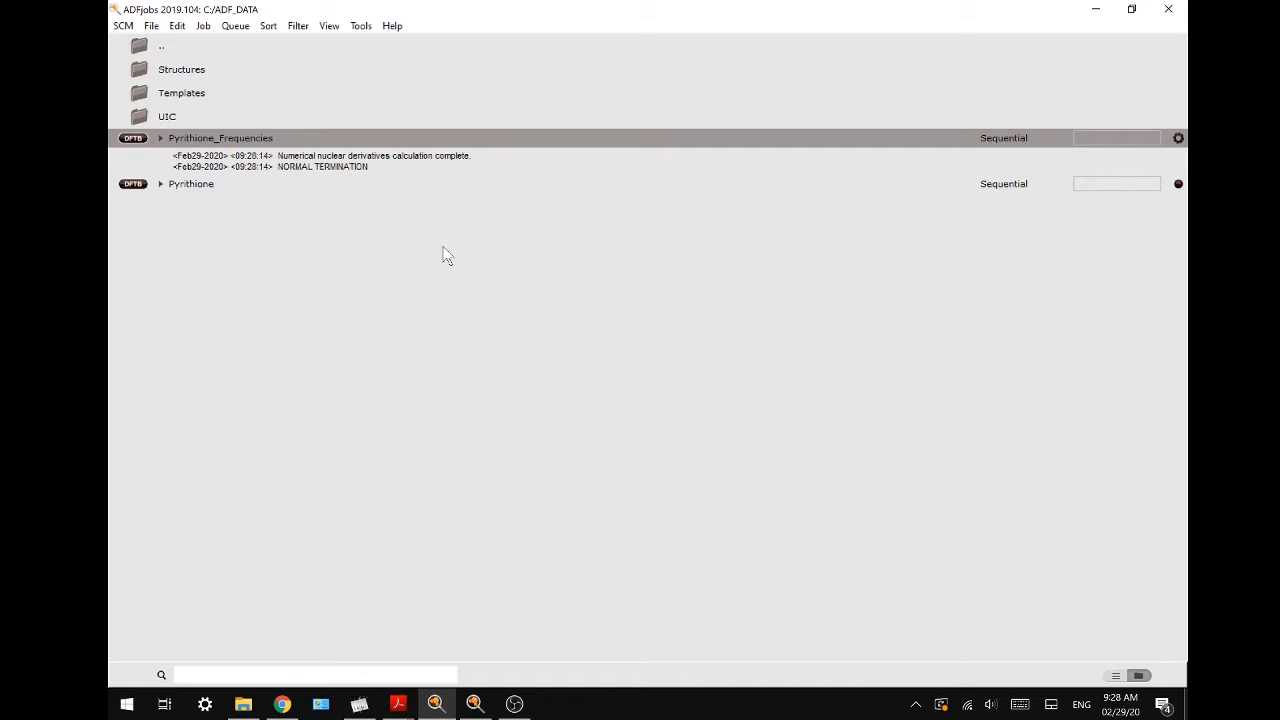
- Open the spectrum of the frequency calculation, animate vibrational mode 1 in the frequency table, and close the spectrum
left_click(475, 704)
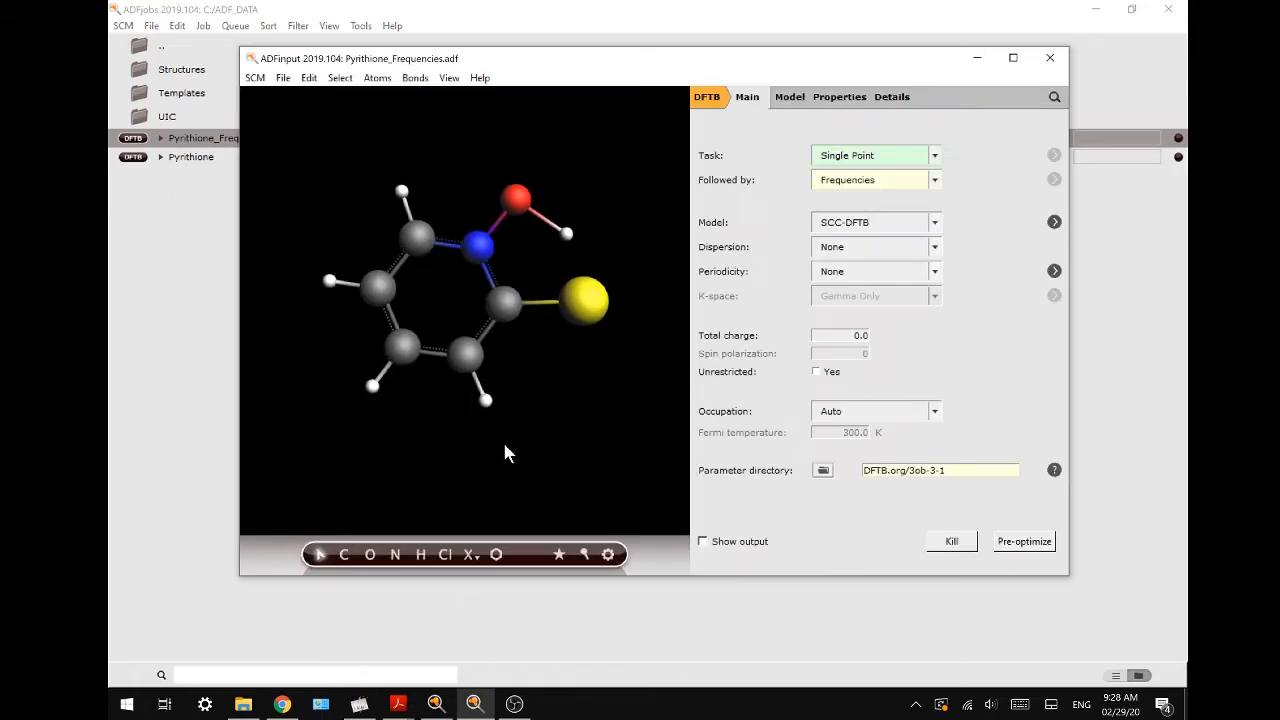
left_click(255, 78)
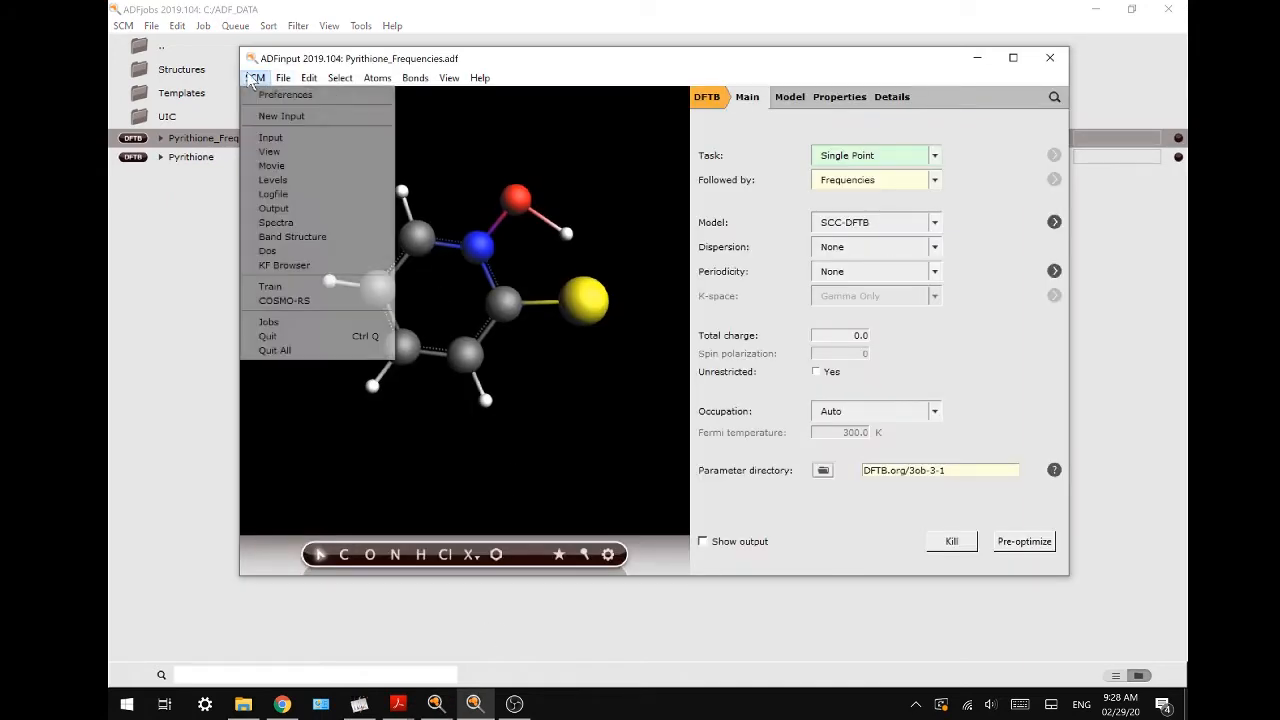
left_click(274, 222)
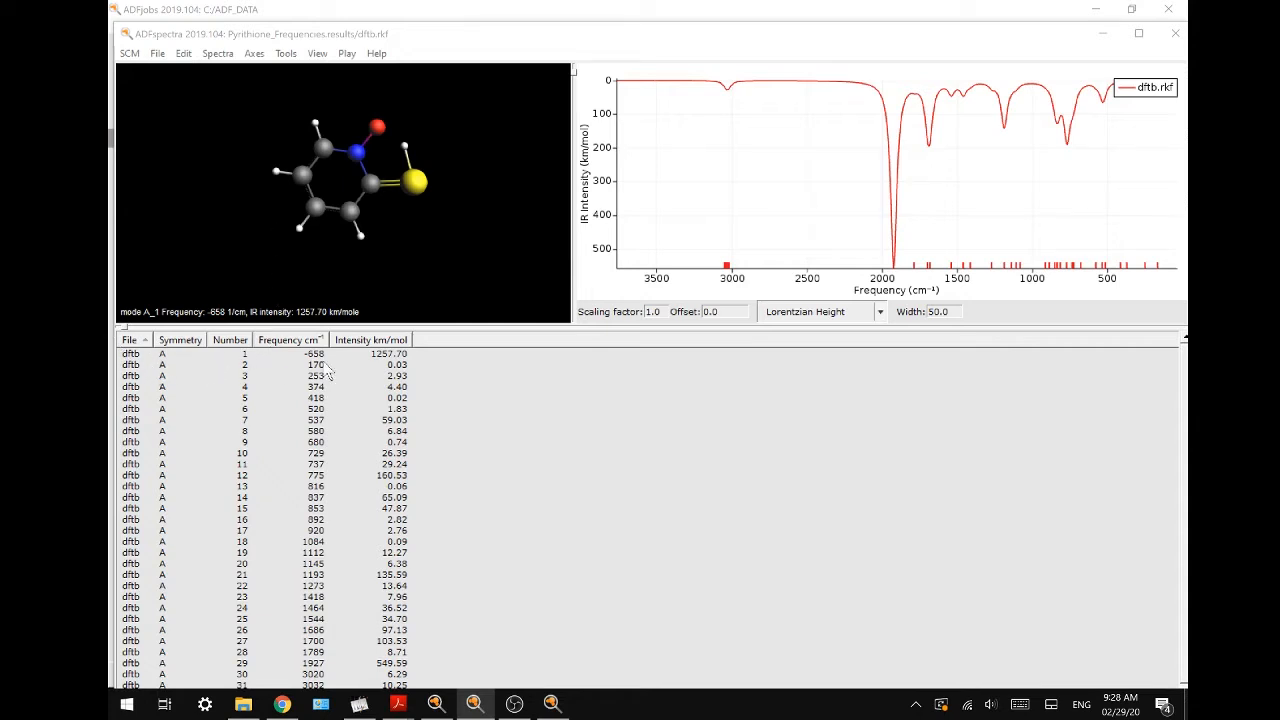
left_click(313, 356)
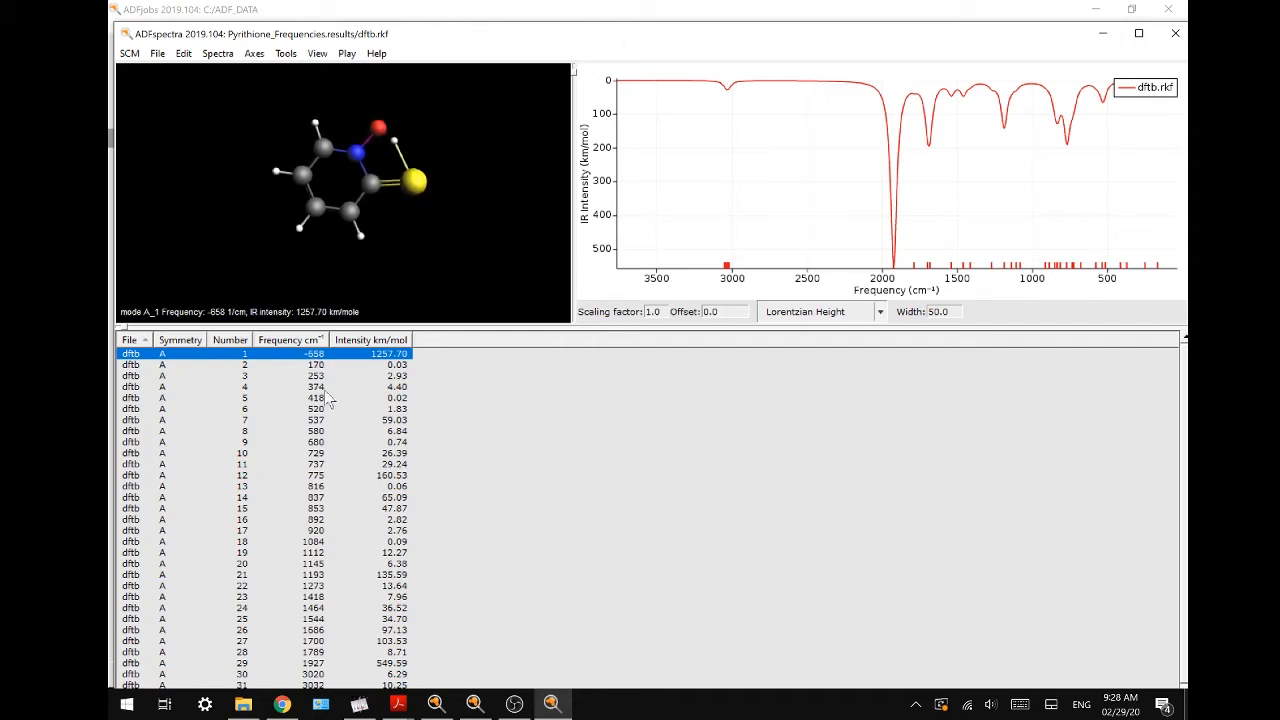
left_click(1175, 36)
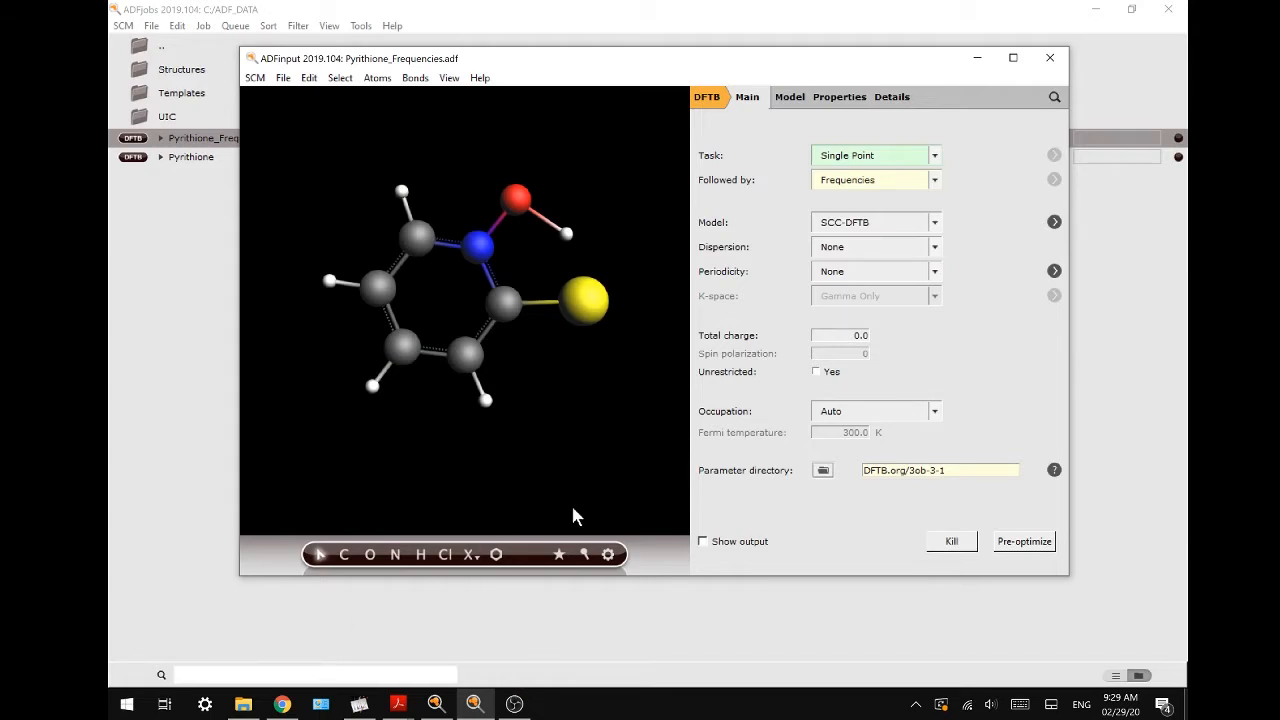
- Set the task to Transition State and load its initial Hessian from the dftb file in Pyrithione_Frequencies.results
left_click(845, 155)
left_click(850, 220)
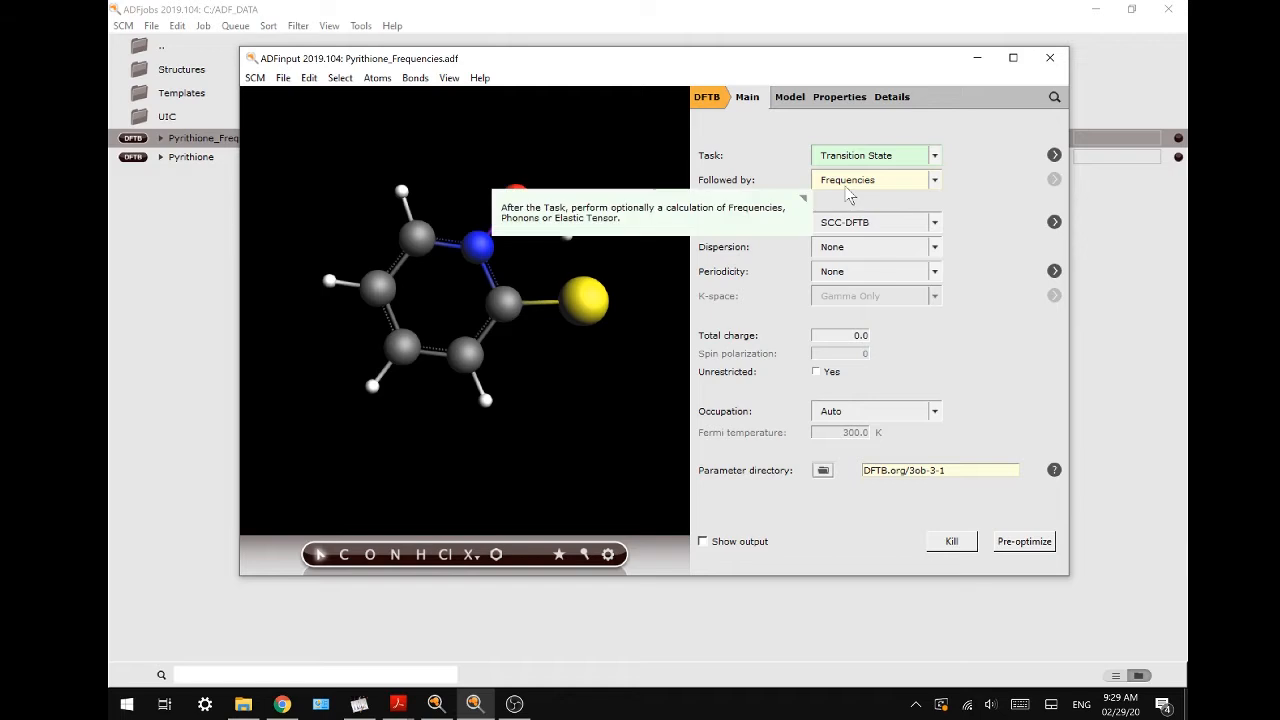
left_click(889, 99)
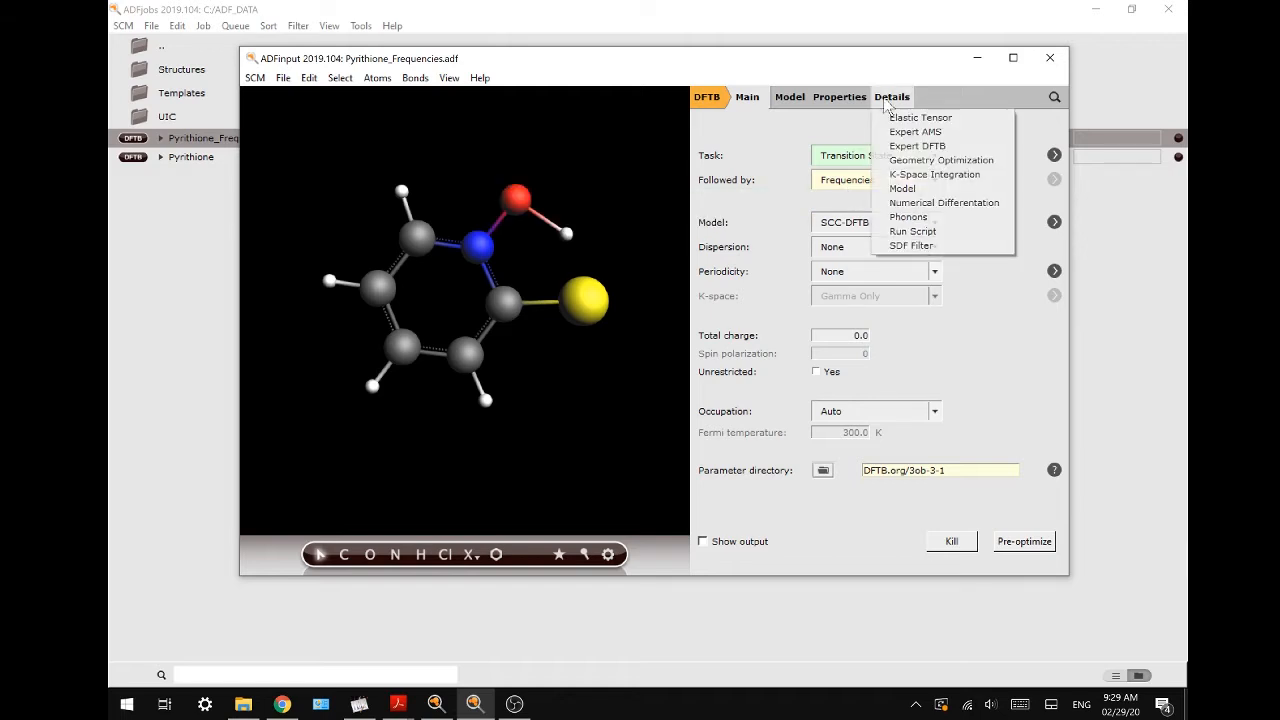
left_click(920, 160)
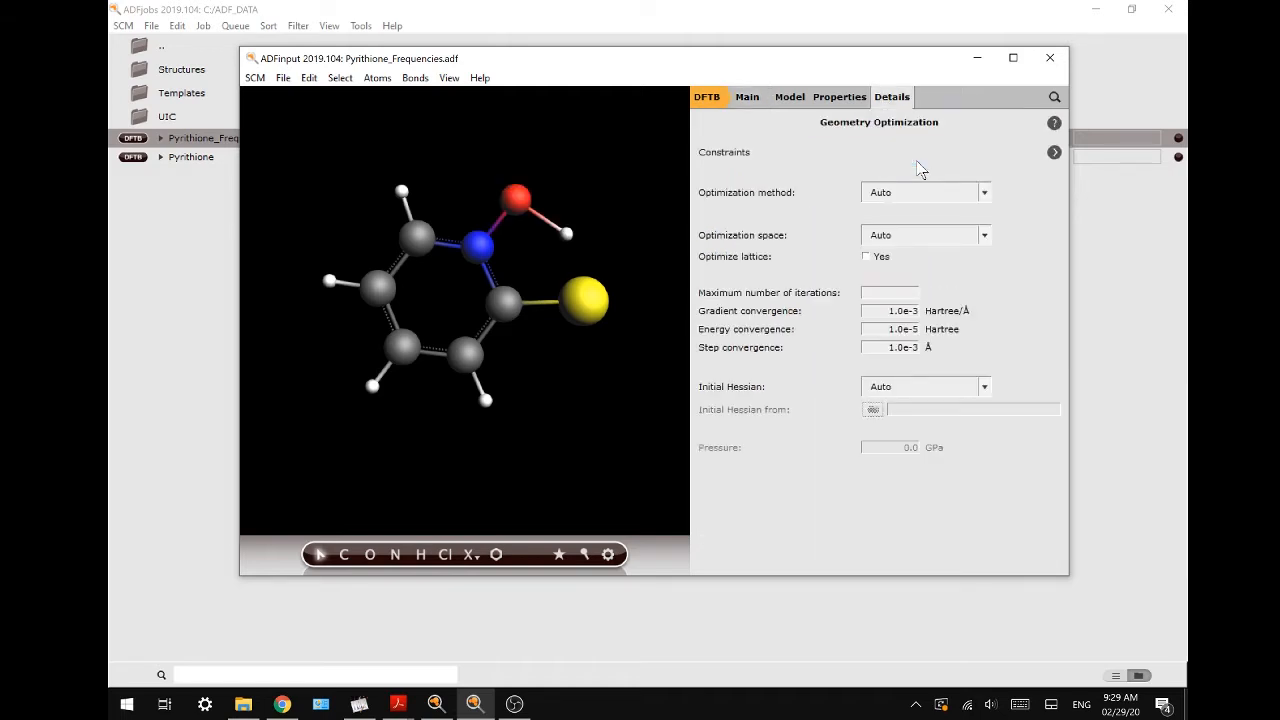
left_click(886, 388)
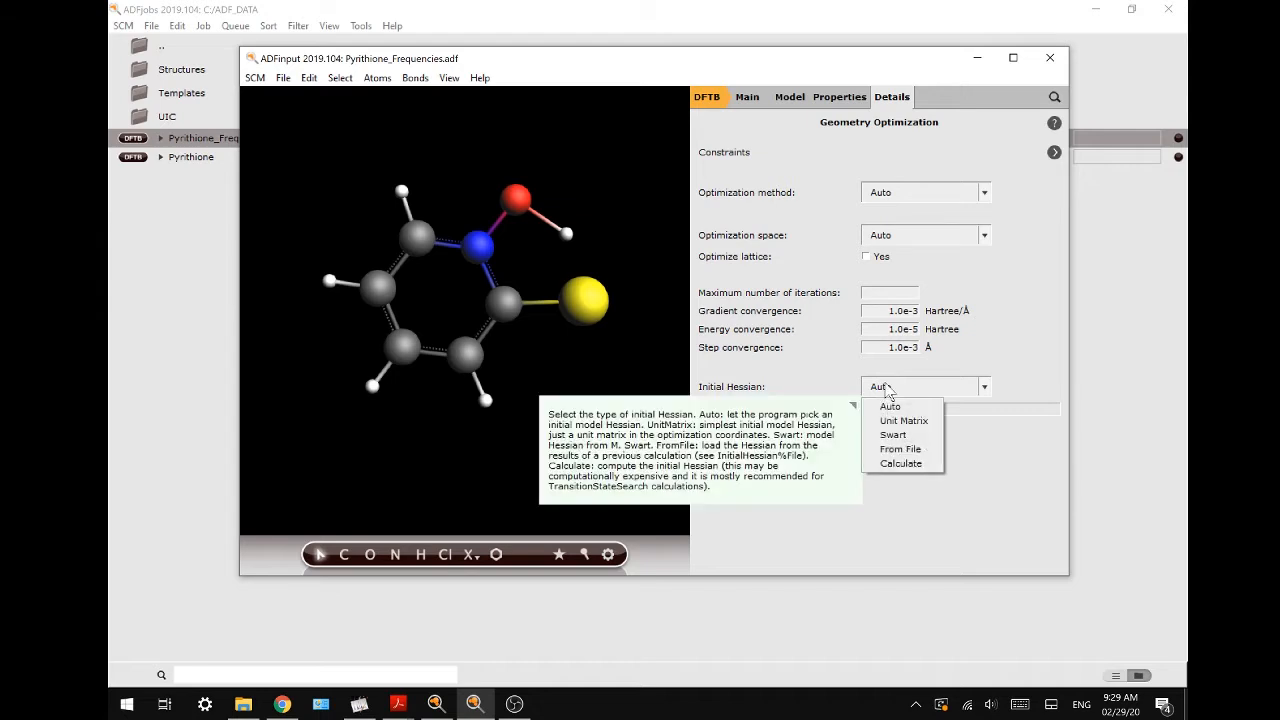
left_click(898, 449)
left_click(873, 411)
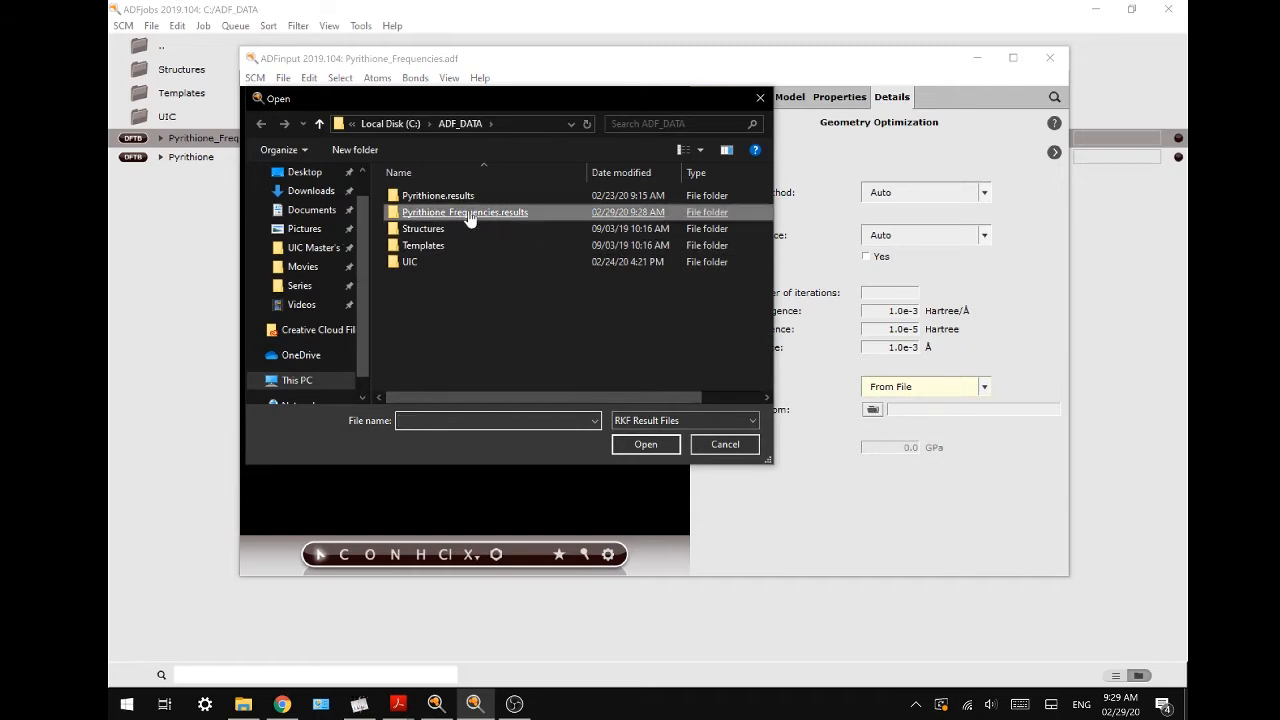
double_click(468, 213)
double_click(436, 211)
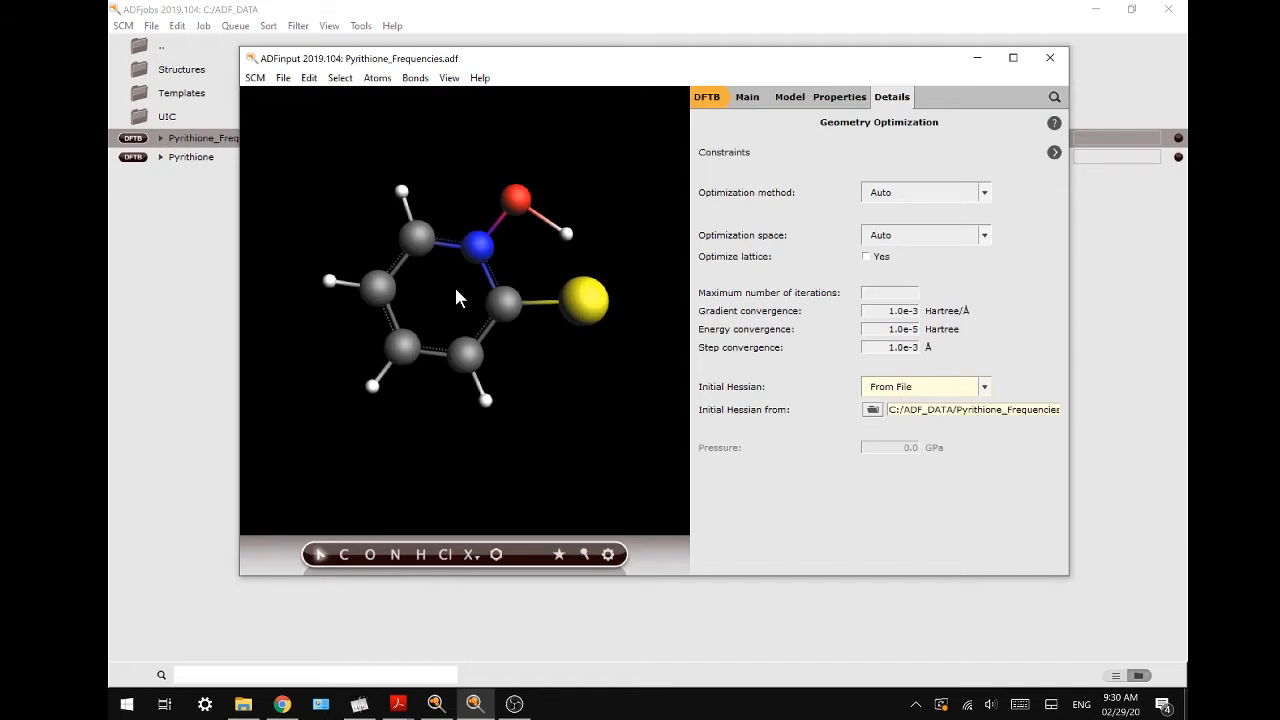
- Save the transition state job as Pyrithione_TSsearch in ADF_DATA and run it
left_click(283, 78)
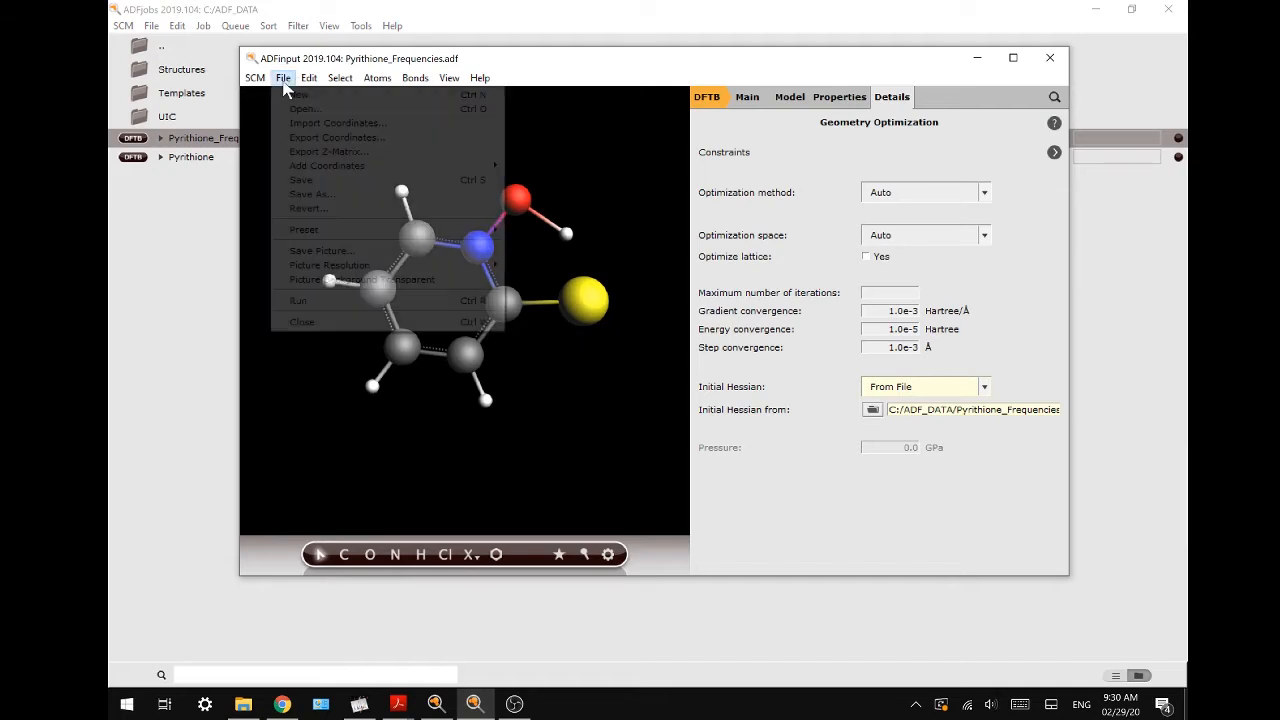
left_click(311, 196)
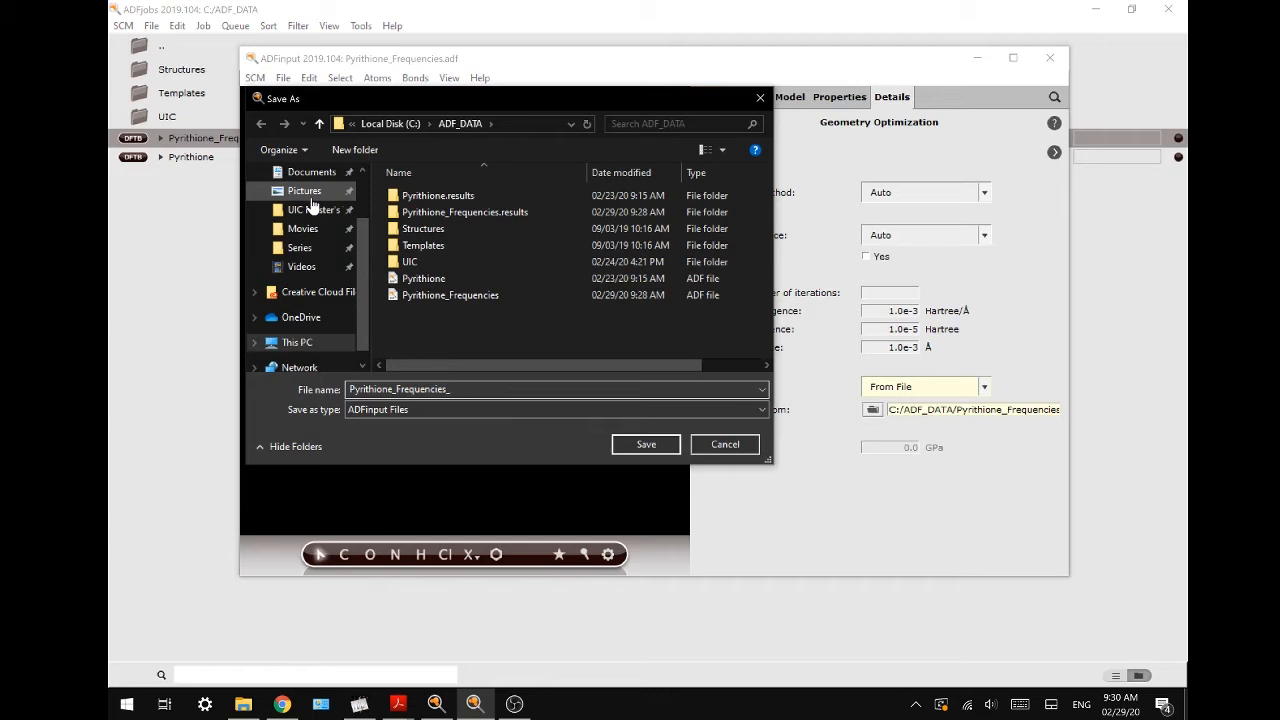
key("ctrl+shift+Left")
type("TSsearch")
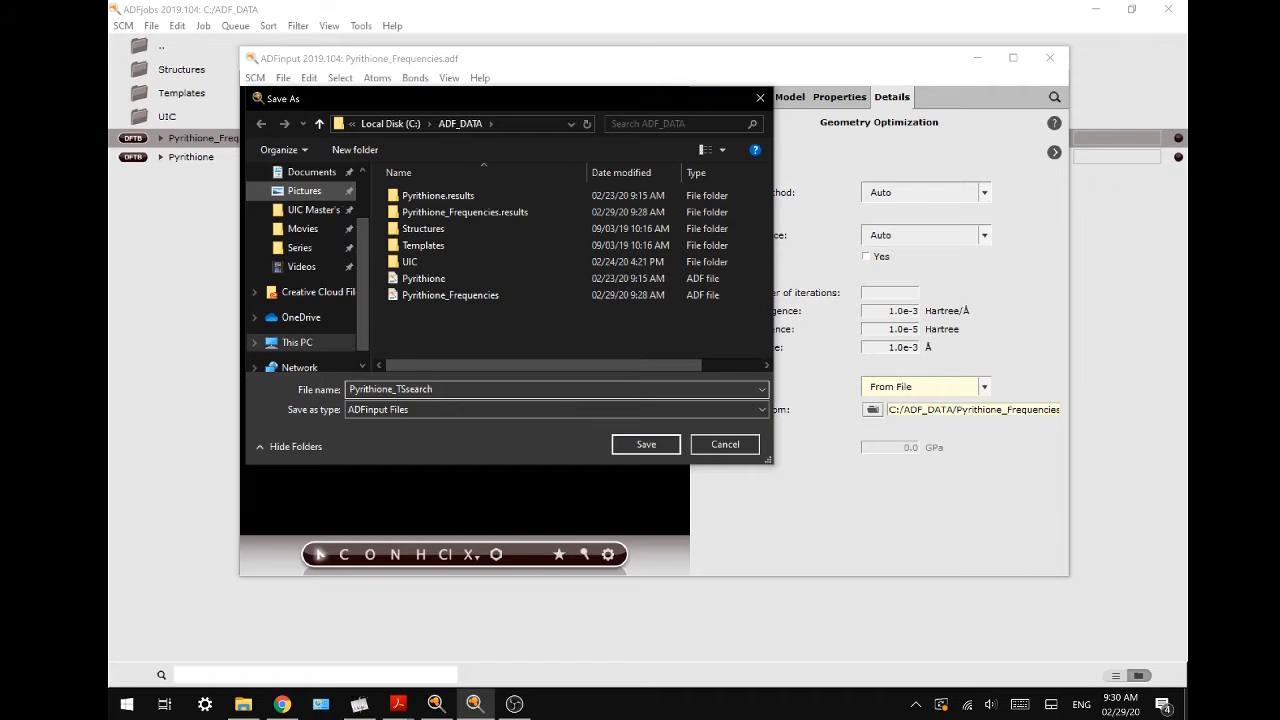
left_click(648, 444)
key("ctrl+w")
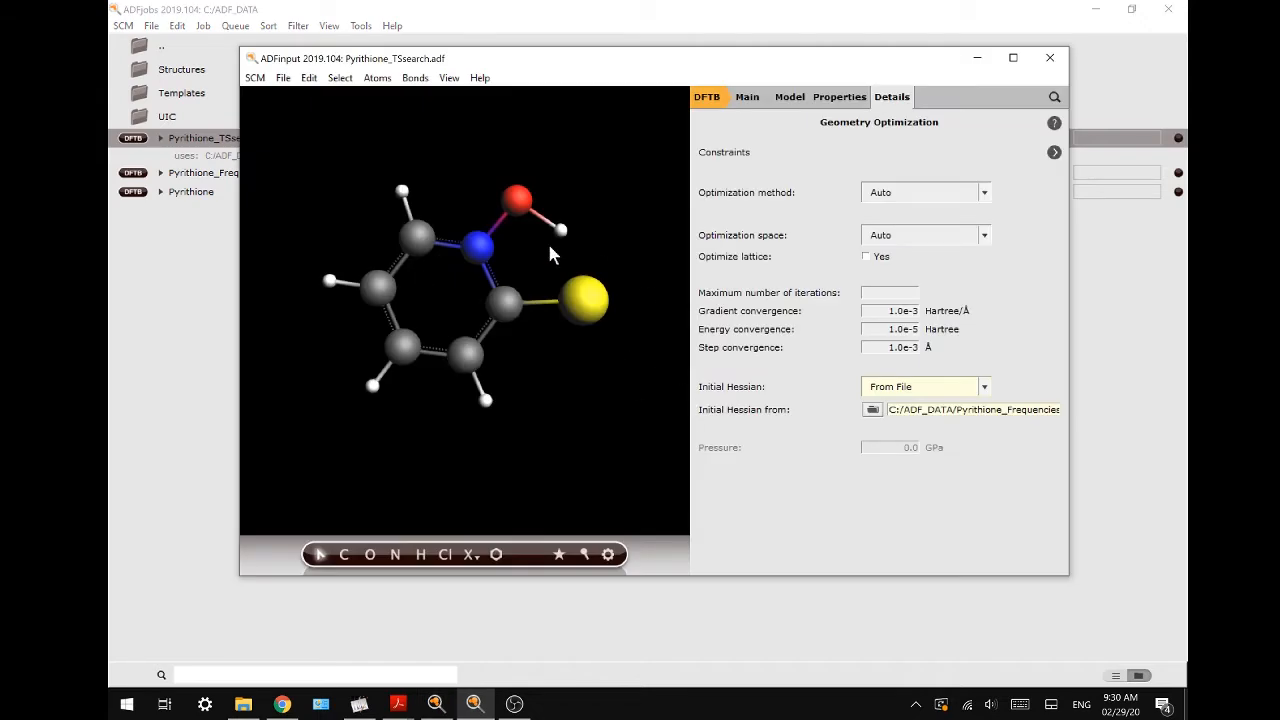
- Open the spectrum of the Pyrithione_TSsearch calculation to inspect its vibrational modes
left_click(256, 79)
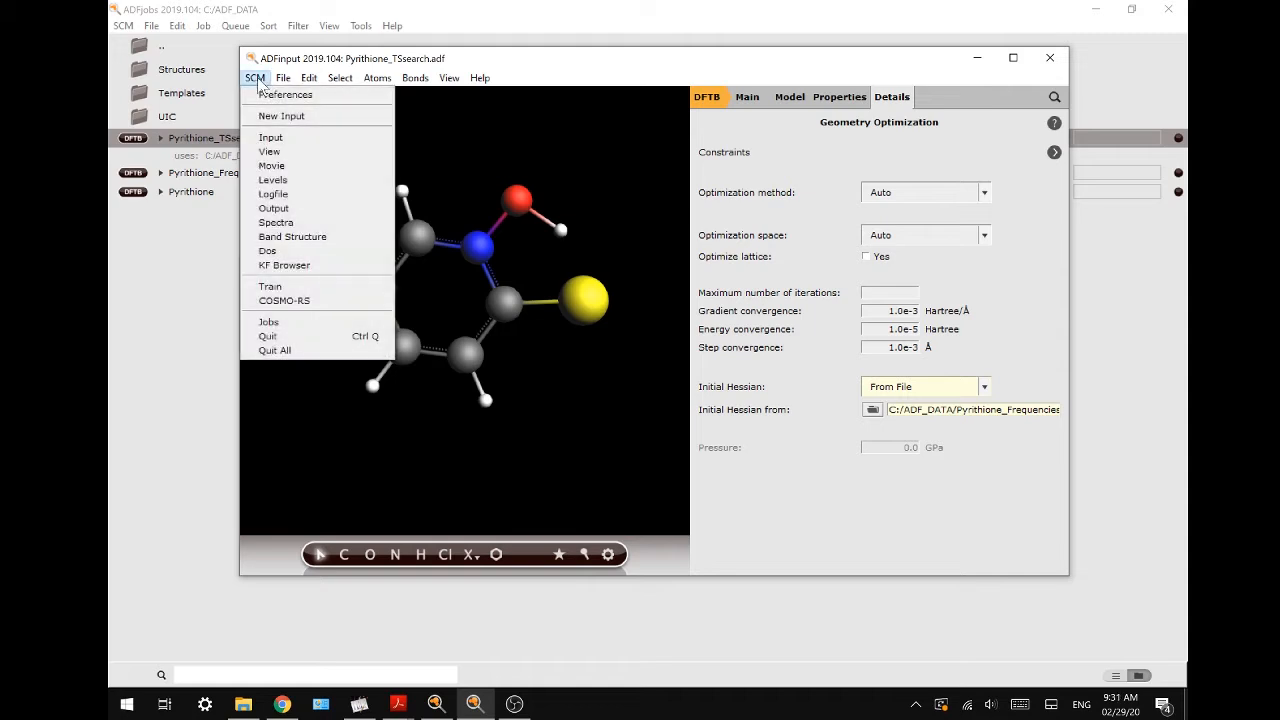
left_click(276, 223)
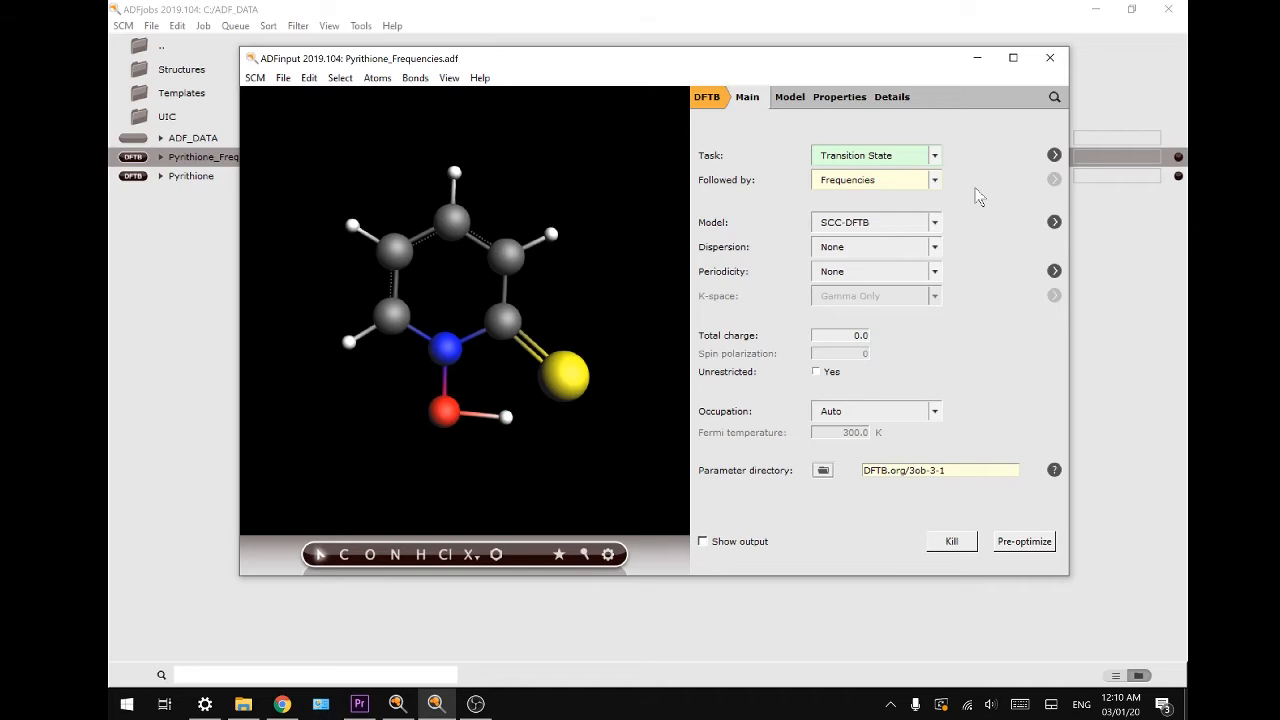
- In the transition state search's geometry optimization details, load the initial Hessian from the dftb file in Pyrithione_Frequencies.results
left_click(1054, 155)
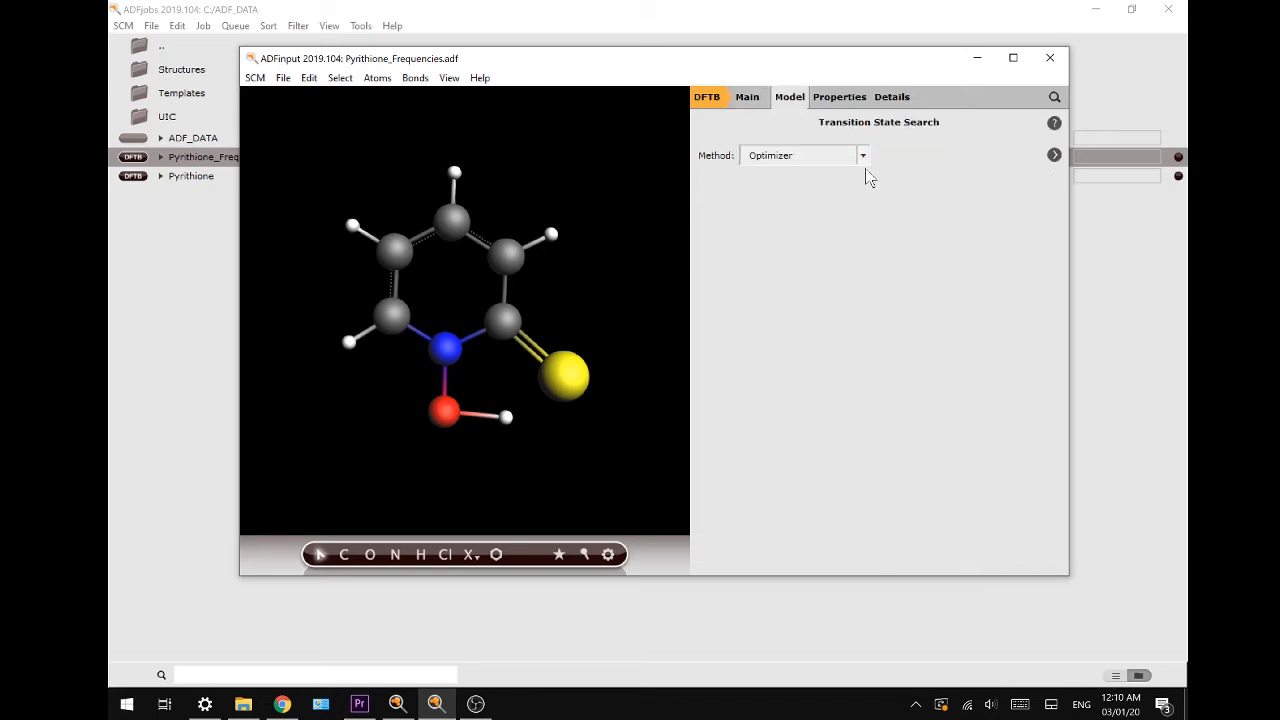
left_click(1054, 156)
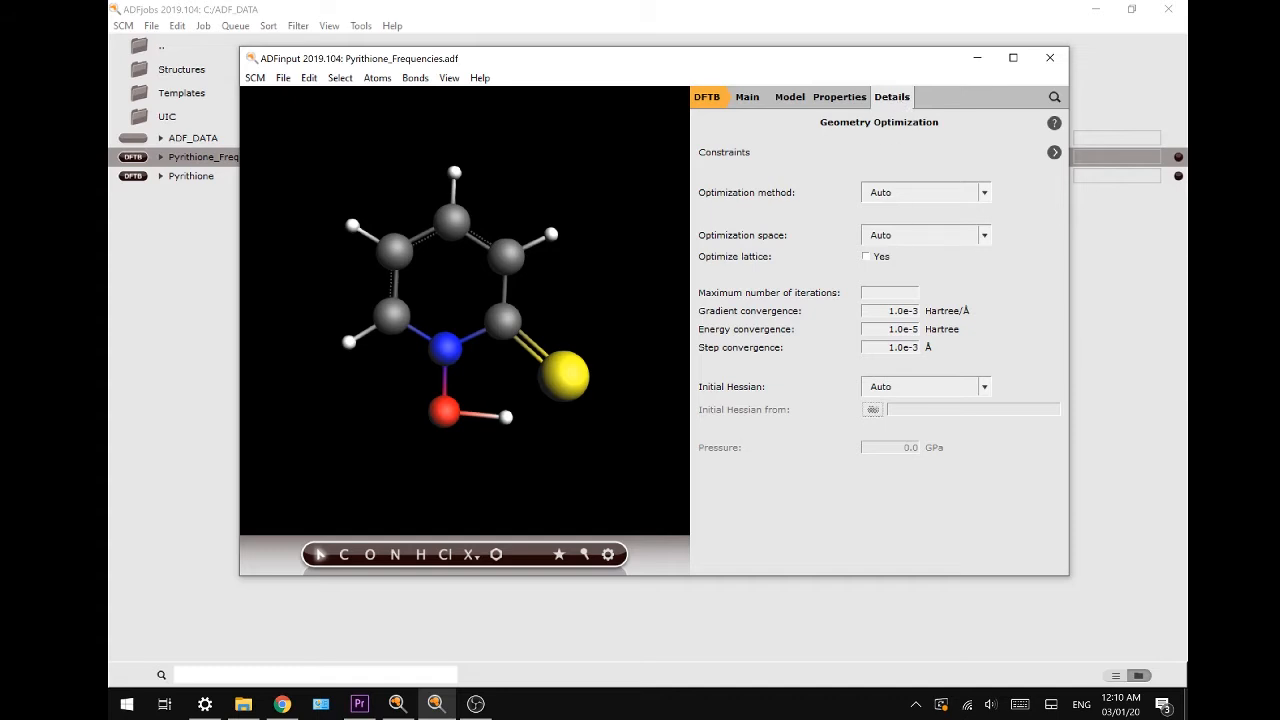
left_click(887, 389)
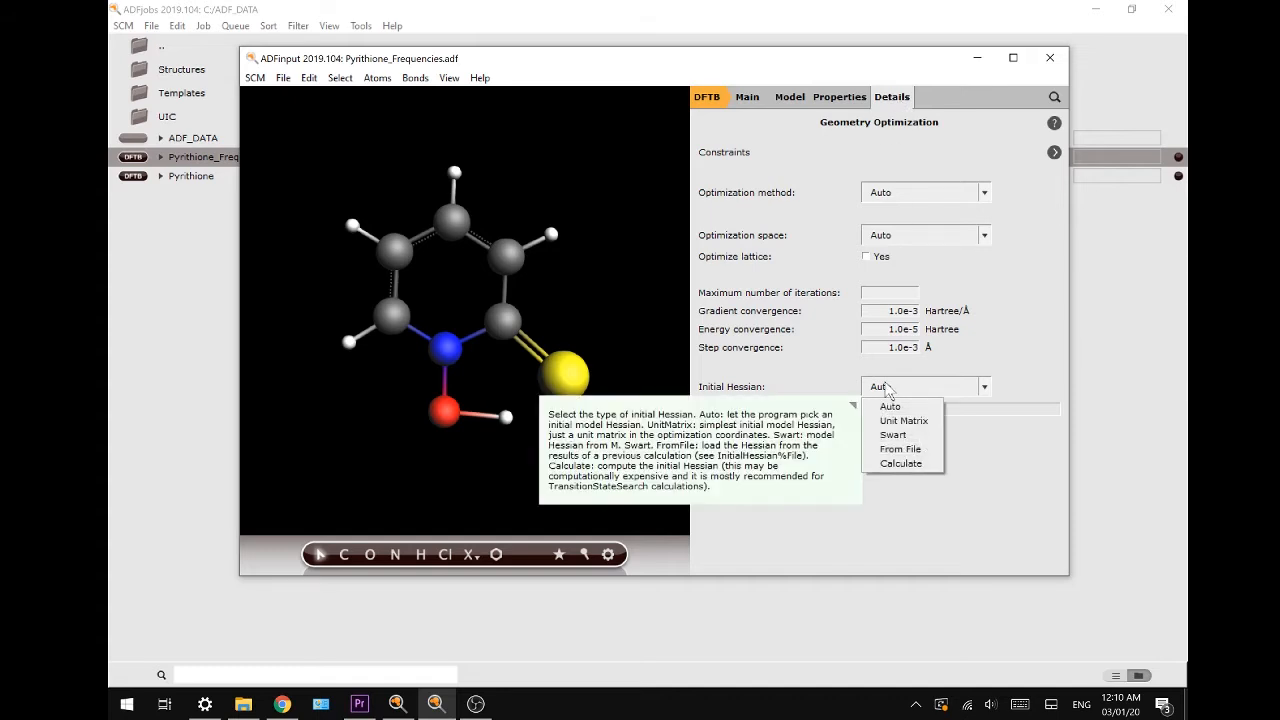
left_click(900, 449)
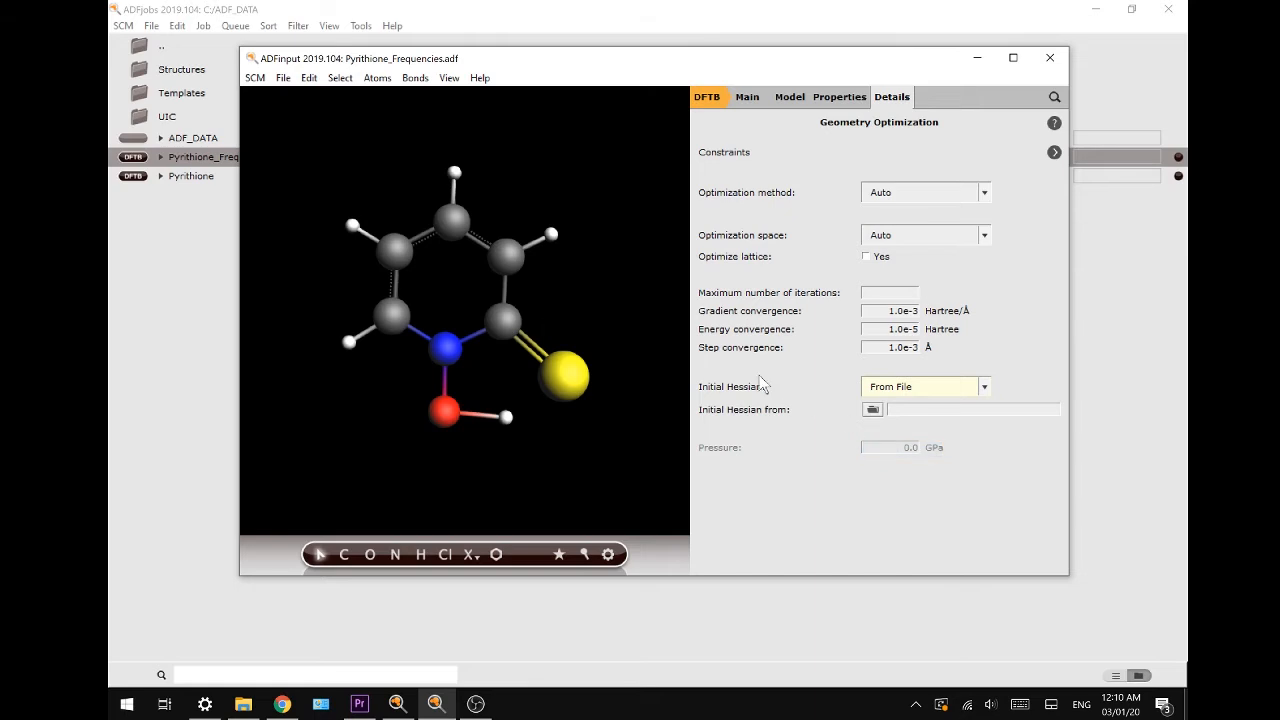
left_click(872, 411)
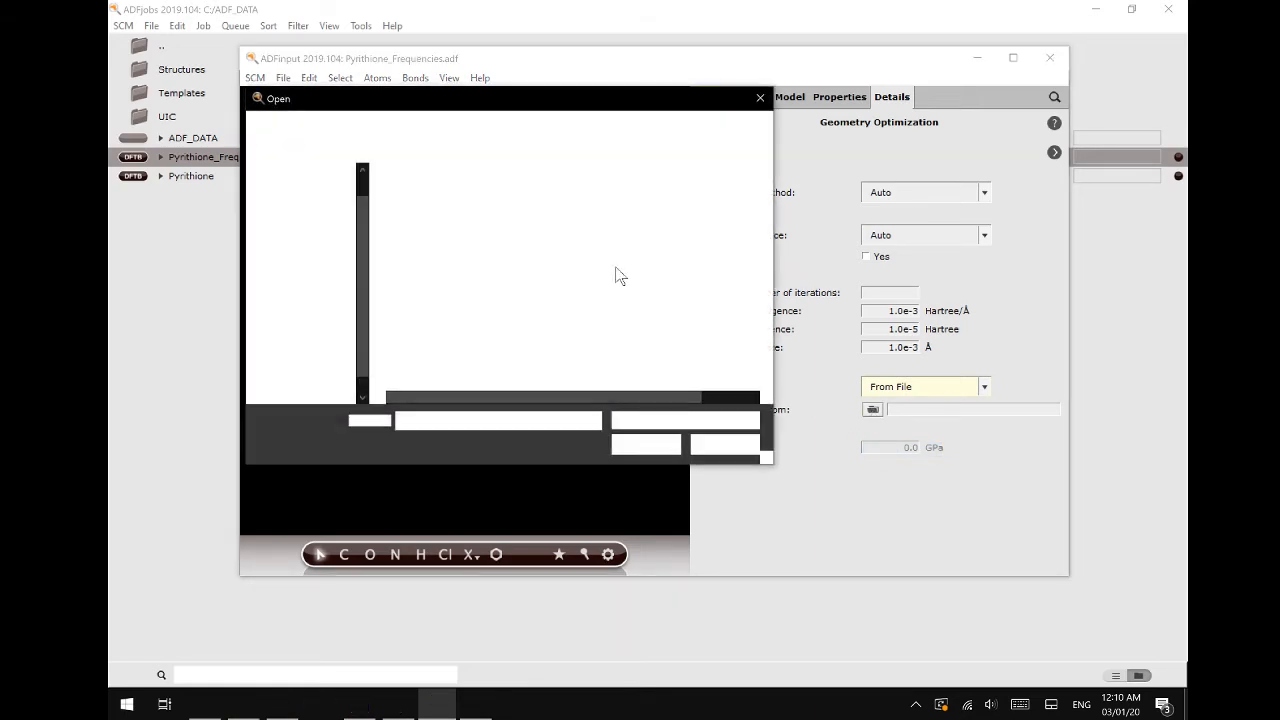
double_click(463, 211)
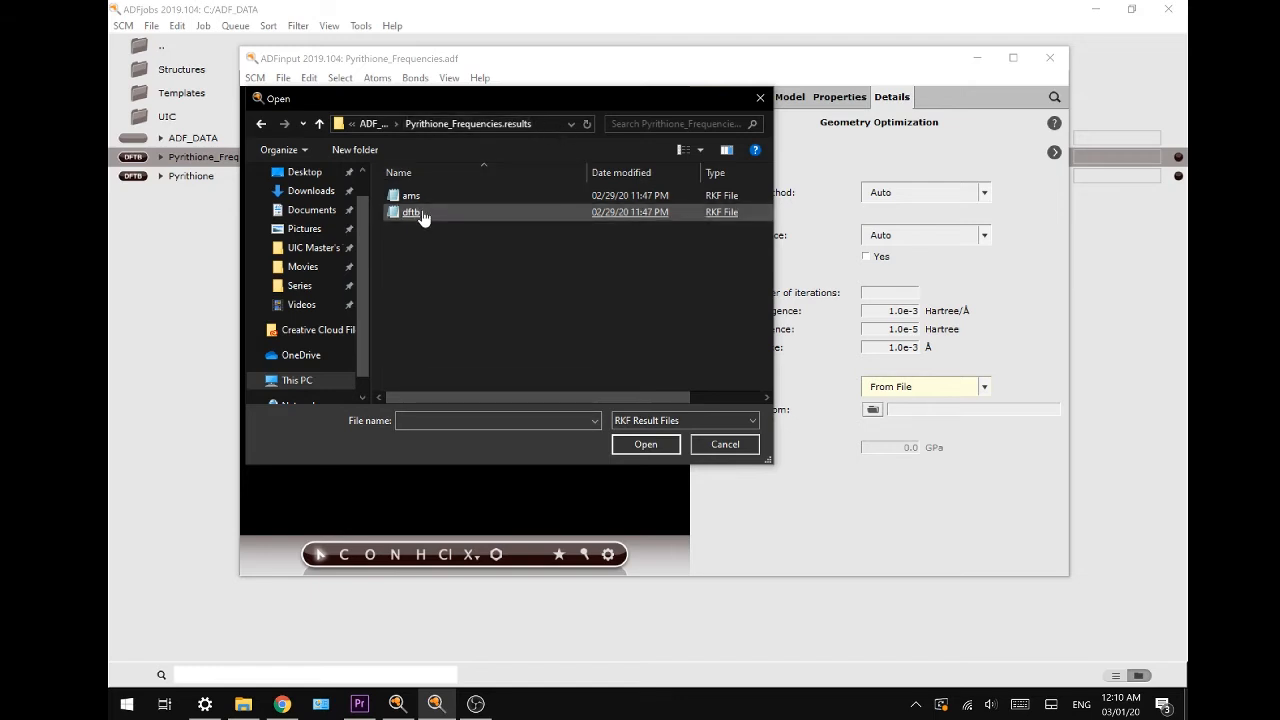
double_click(423, 213)
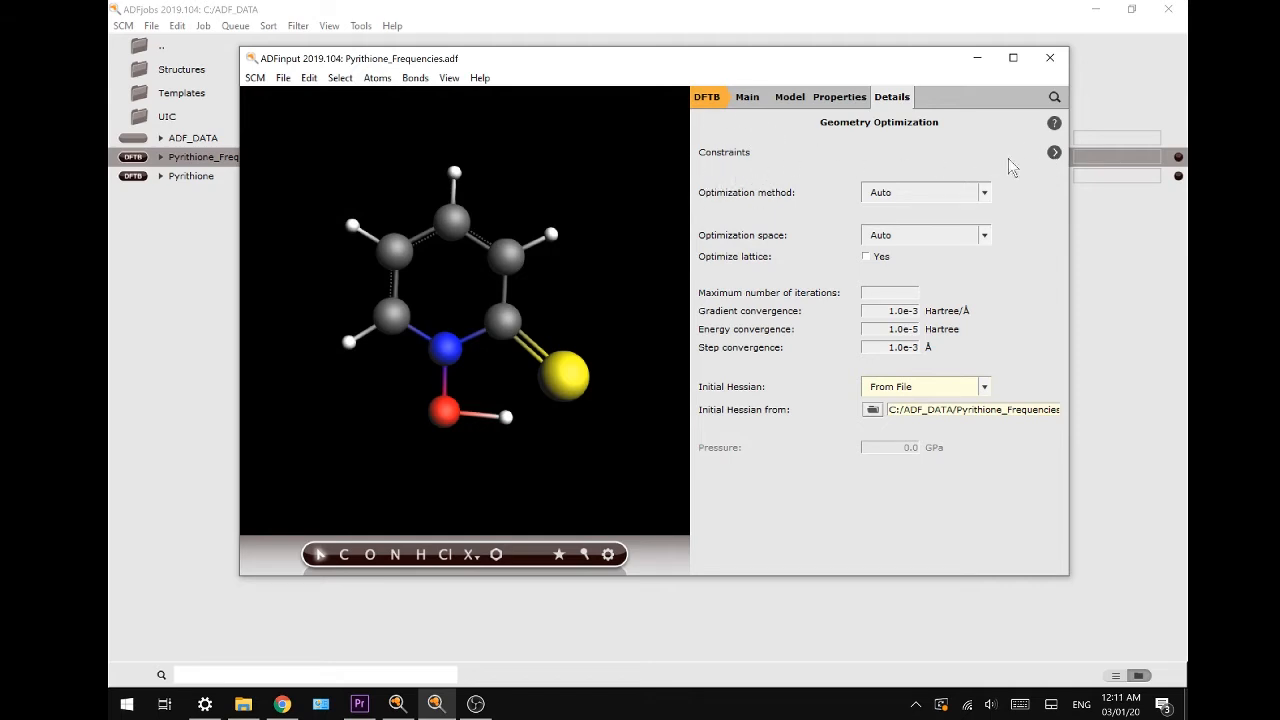
- Remove the S(10) H(13) distance constraint from the geometry constraints of the transition state job
left_click(1054, 154)
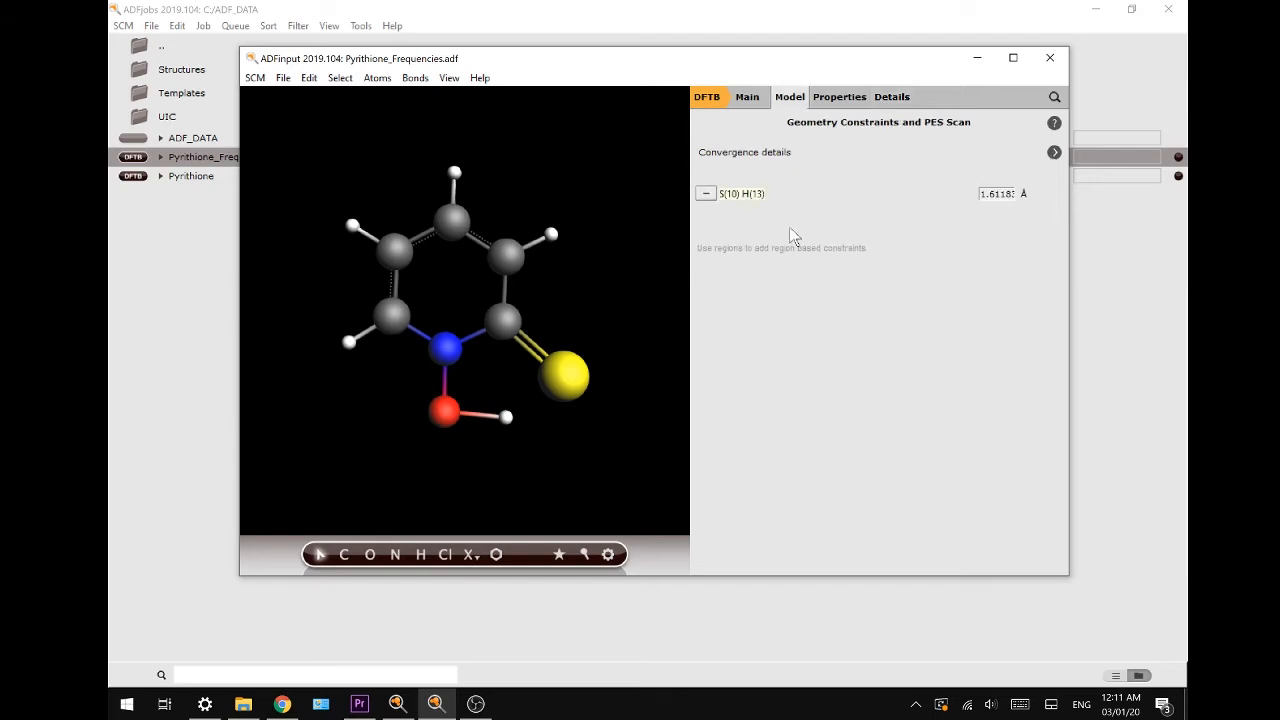
left_click(705, 195)
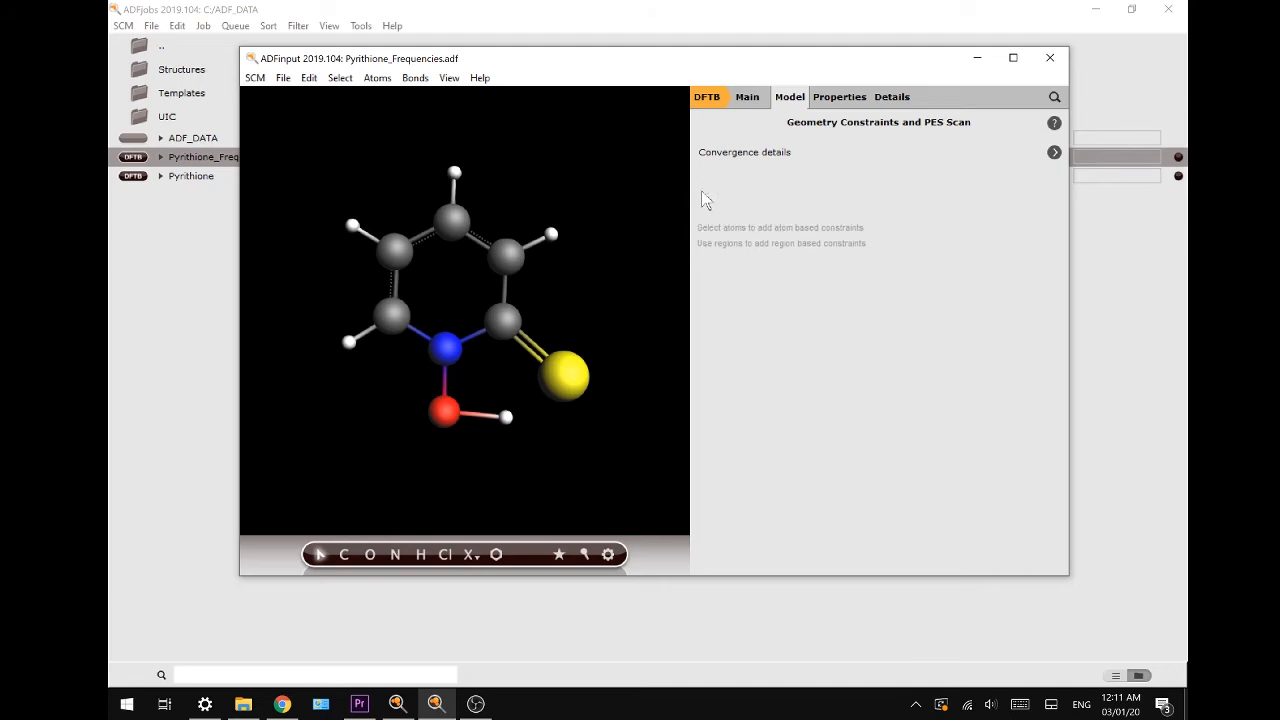
- Save the unconstrained transition state job under the new name Pyrithione_TSsearch in ADF_DATA
left_click(283, 78)
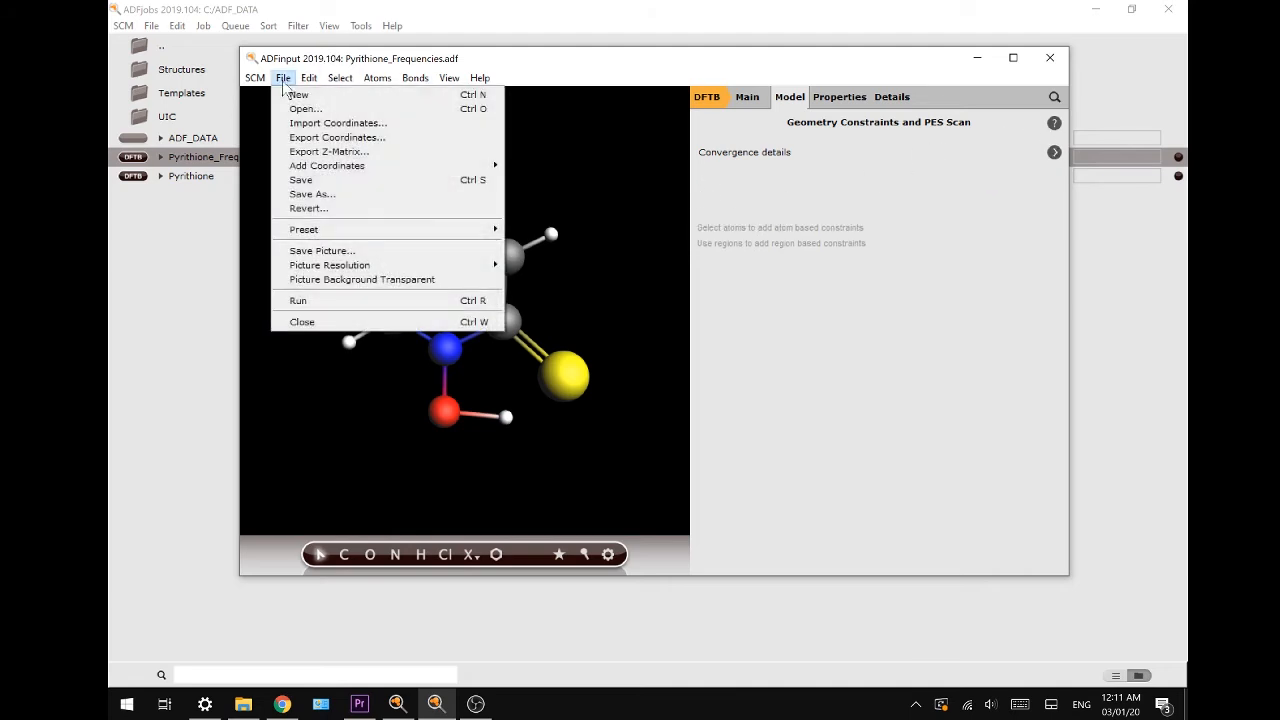
left_click(317, 196)
key("ctrl+shift+Left")
type("TSsearch")
key("Return")
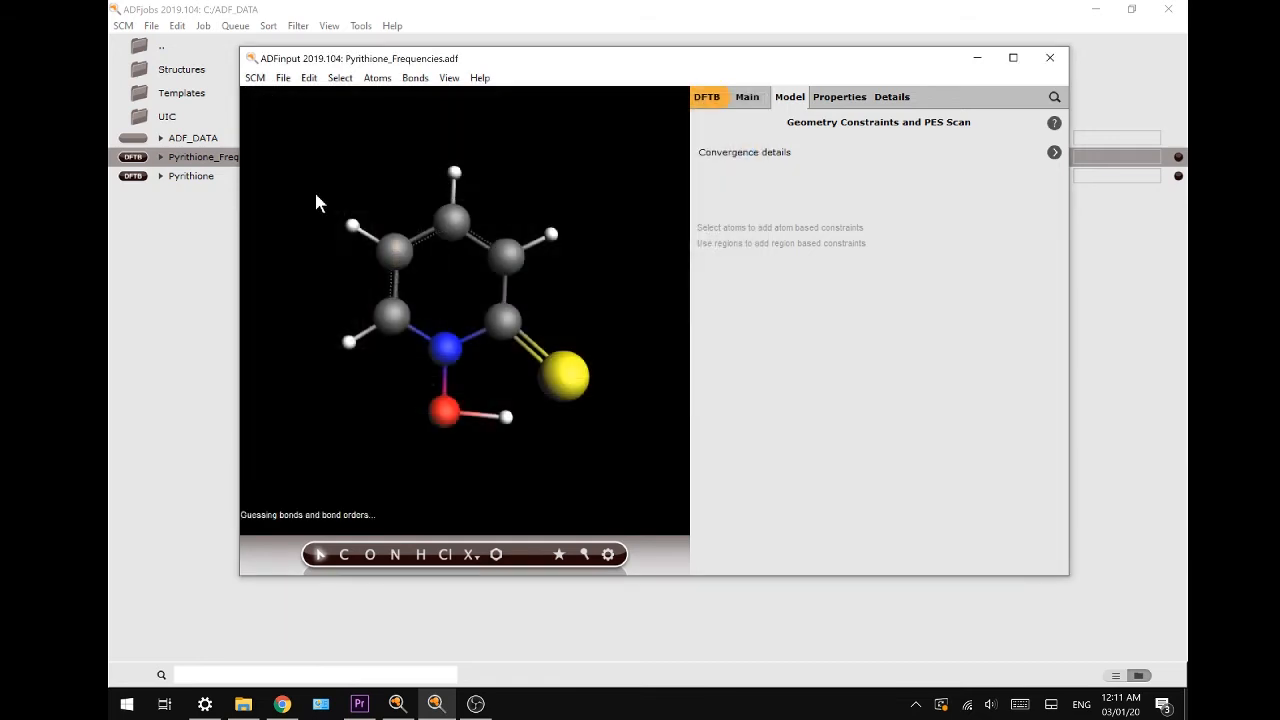
- Run the Pyrithione_TSsearch job and accept reading the new coordinates from its ams.rkf results
left_click(284, 84)
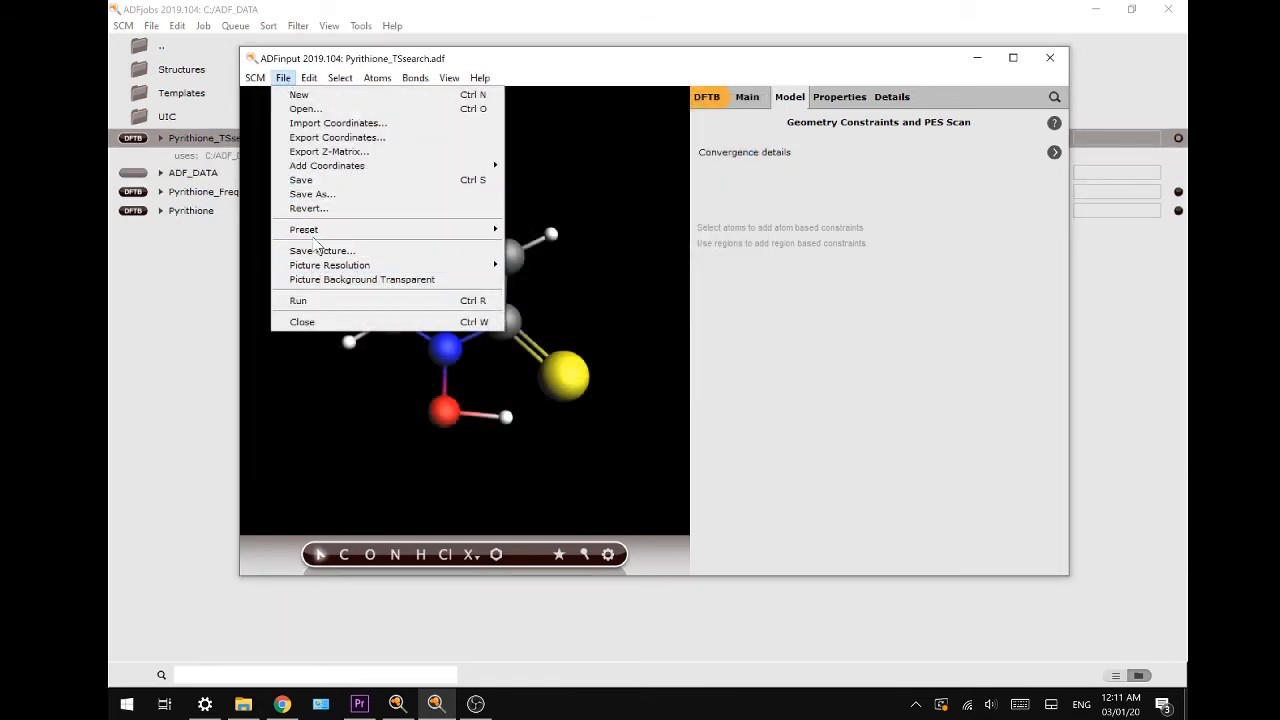
left_click(314, 301)
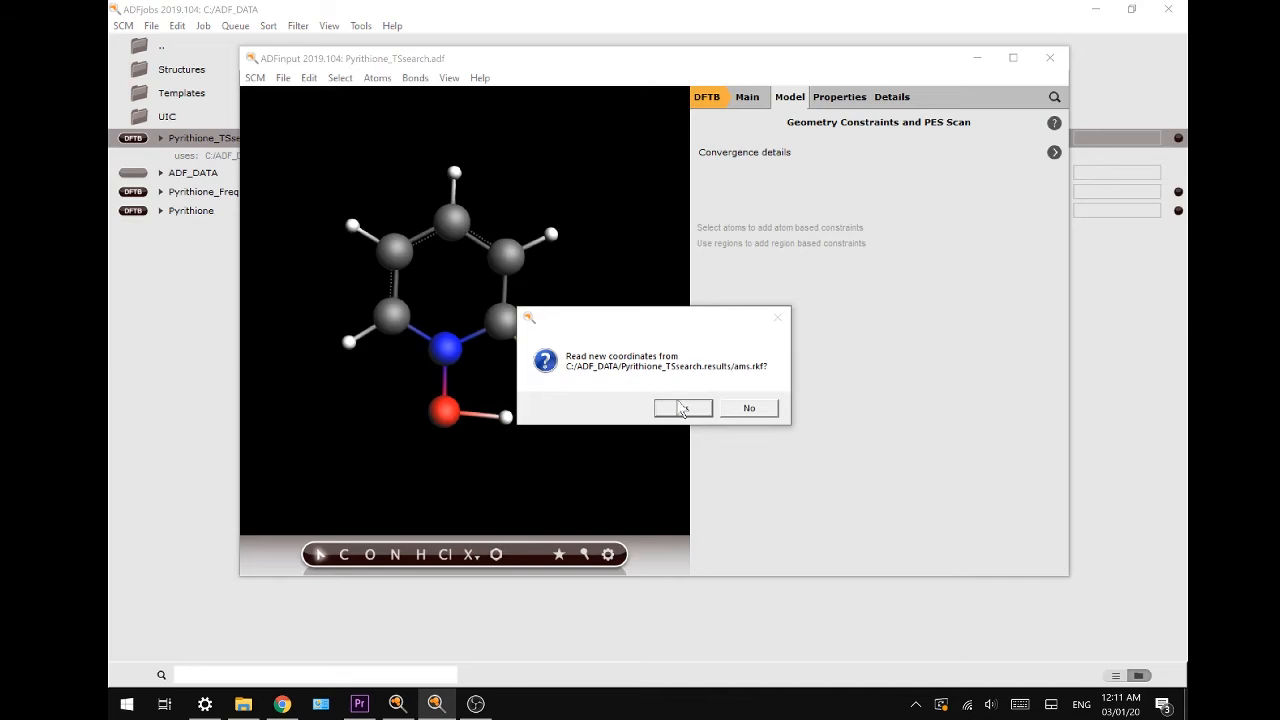
left_click(683, 409)
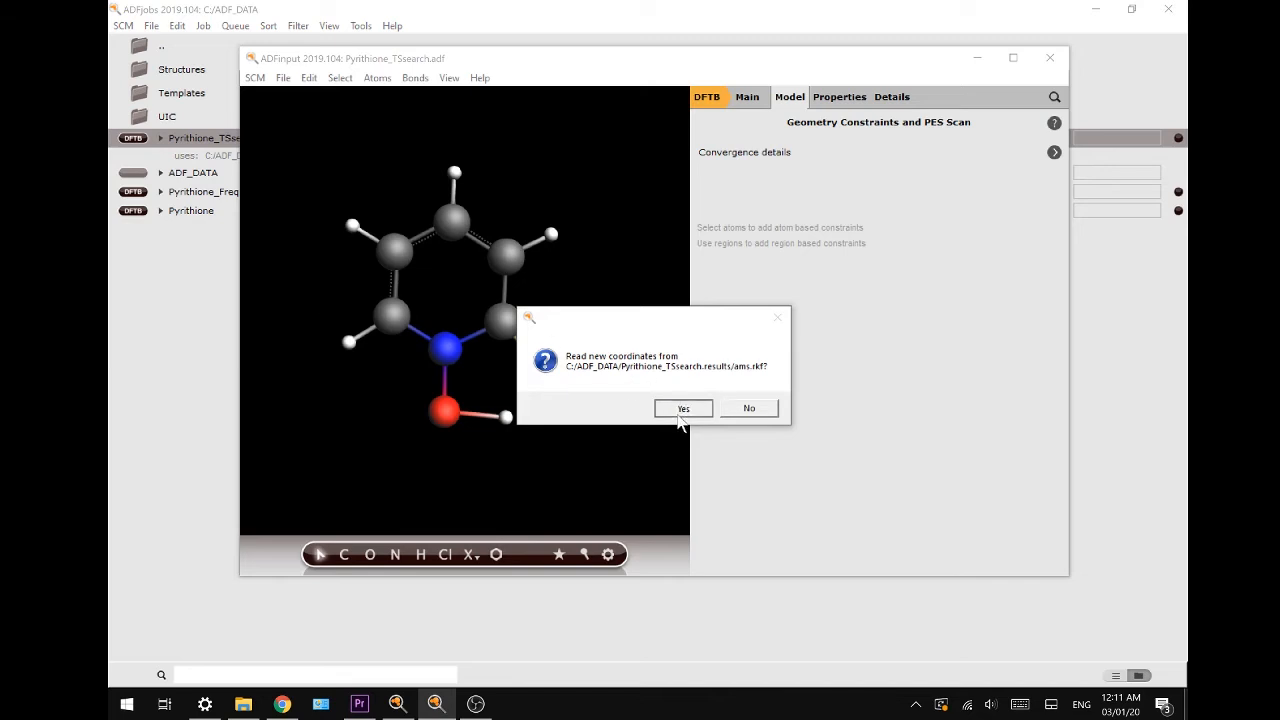
- Examine the first listed vibrational mode in the spectrum of the Pyrithione_TSsearch results, then close the spectrum
left_click(256, 78)
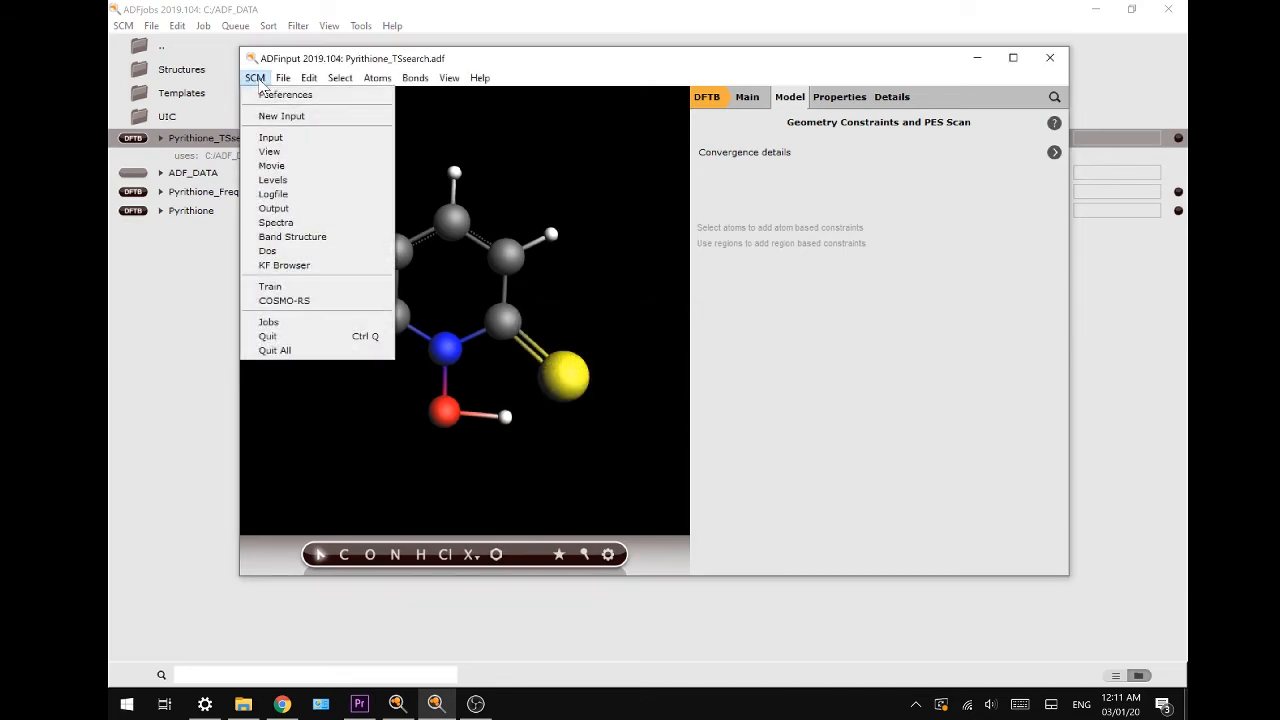
left_click(286, 221)
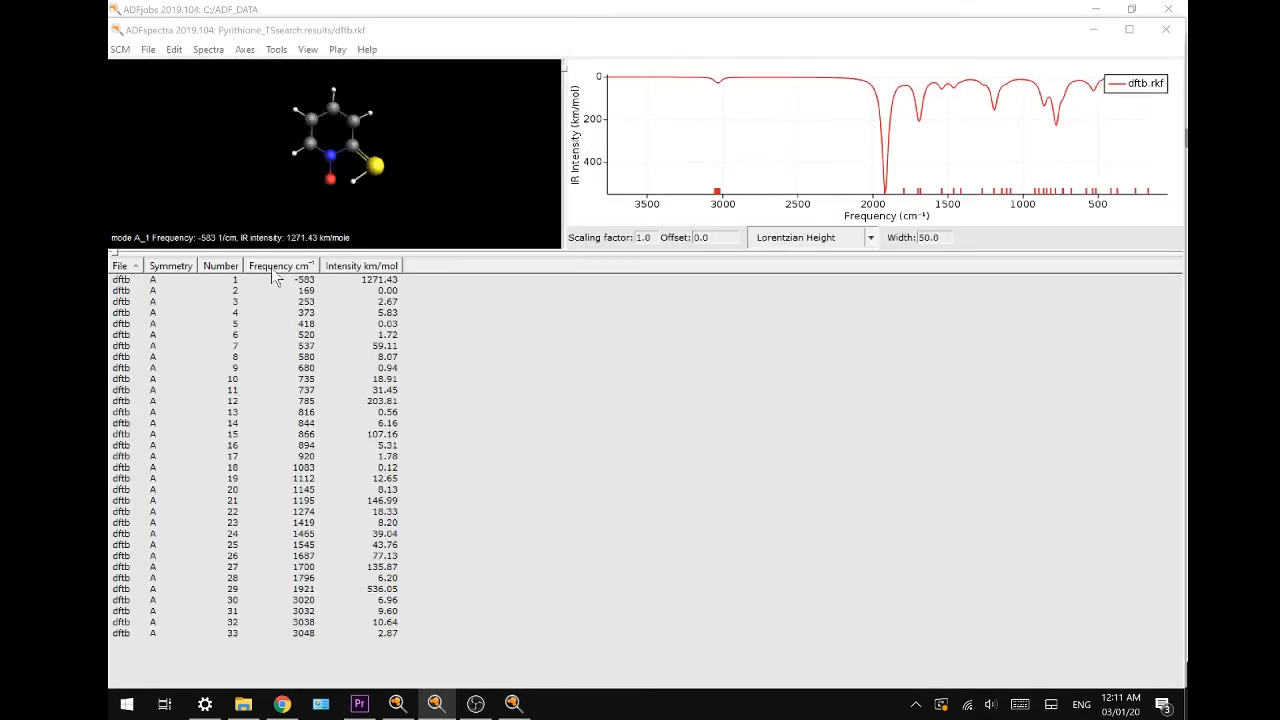
left_click(271, 282)
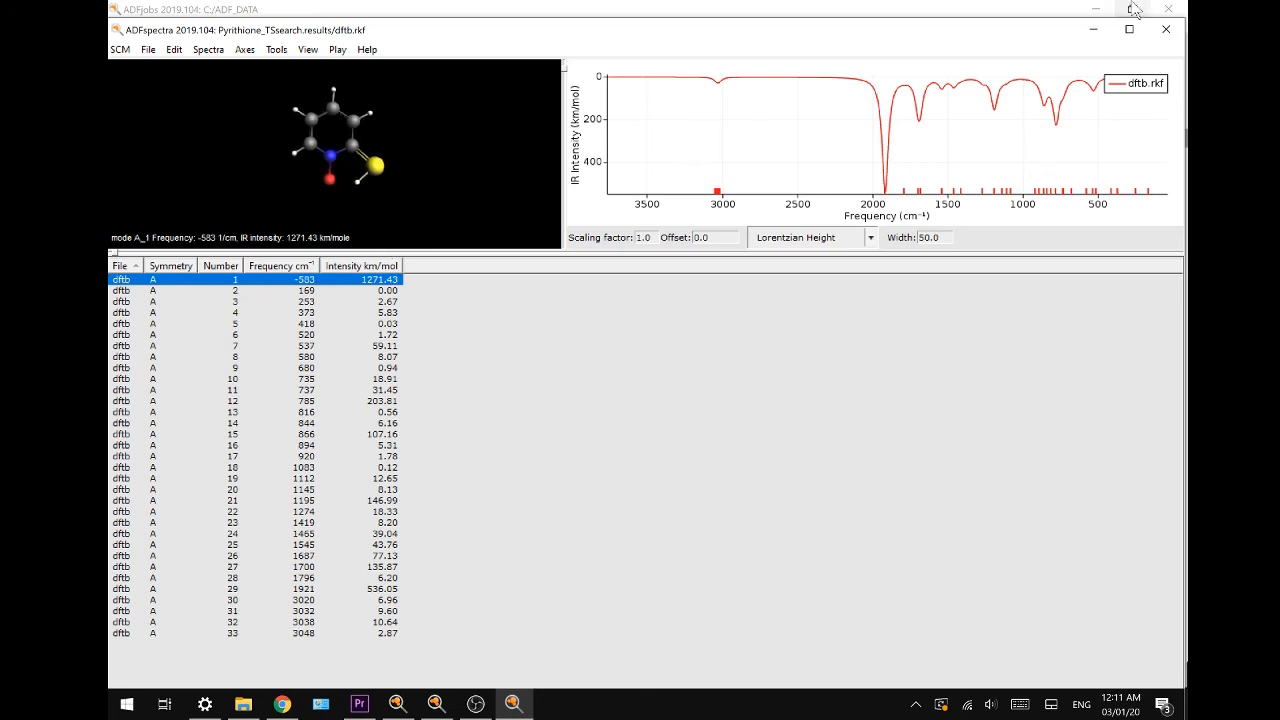
left_click(1166, 29)
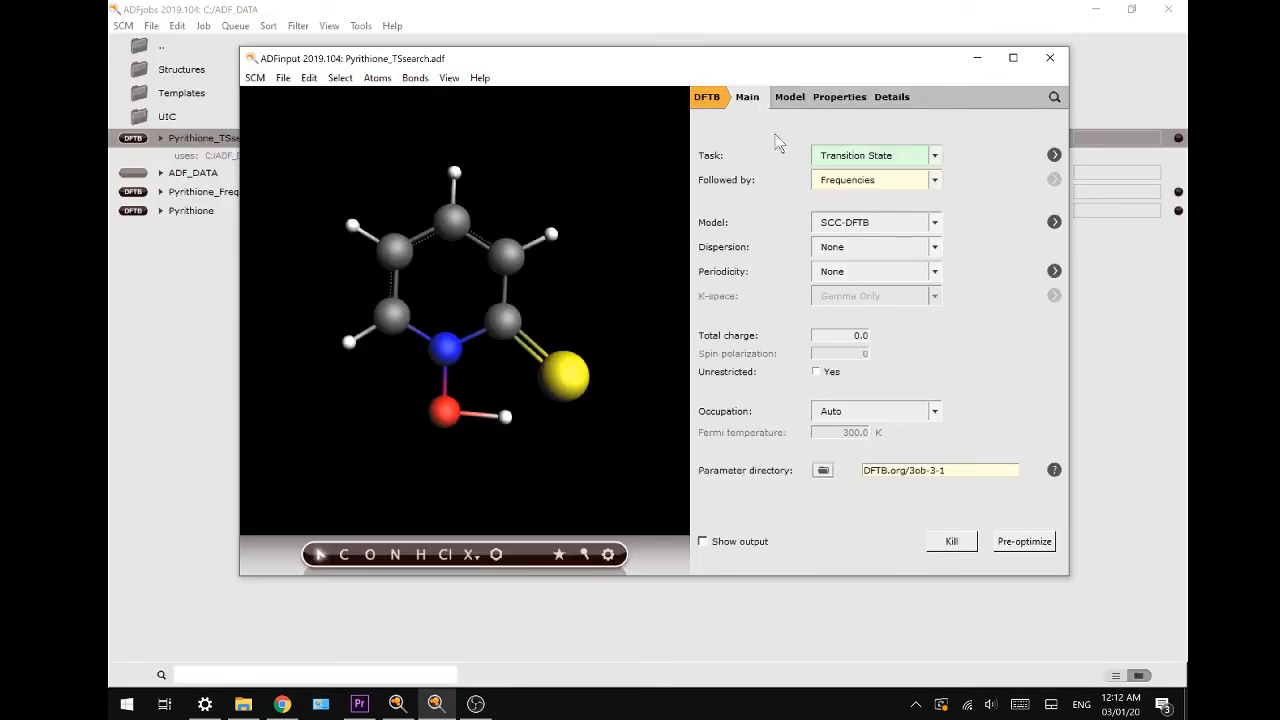
- Set the task to IRC followed by Nothing, and open the IRC details to review direction and coordinate options
left_click(841, 158)
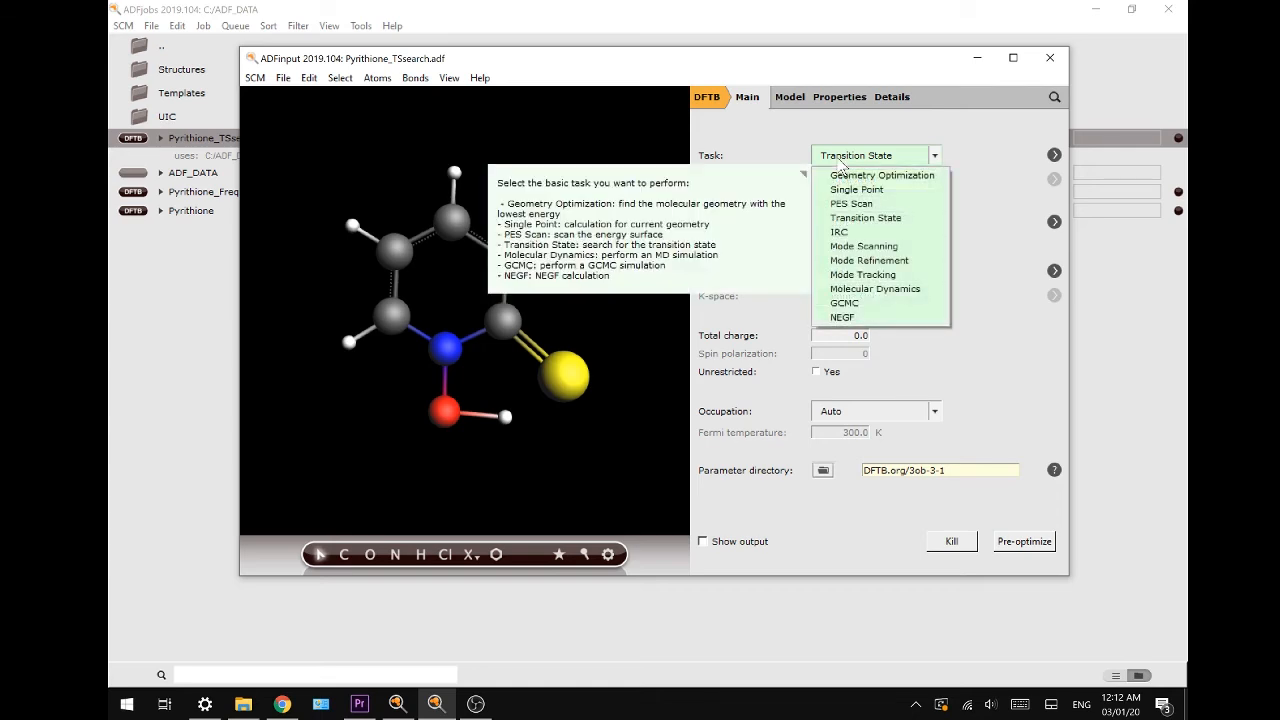
left_click(846, 234)
left_click(856, 184)
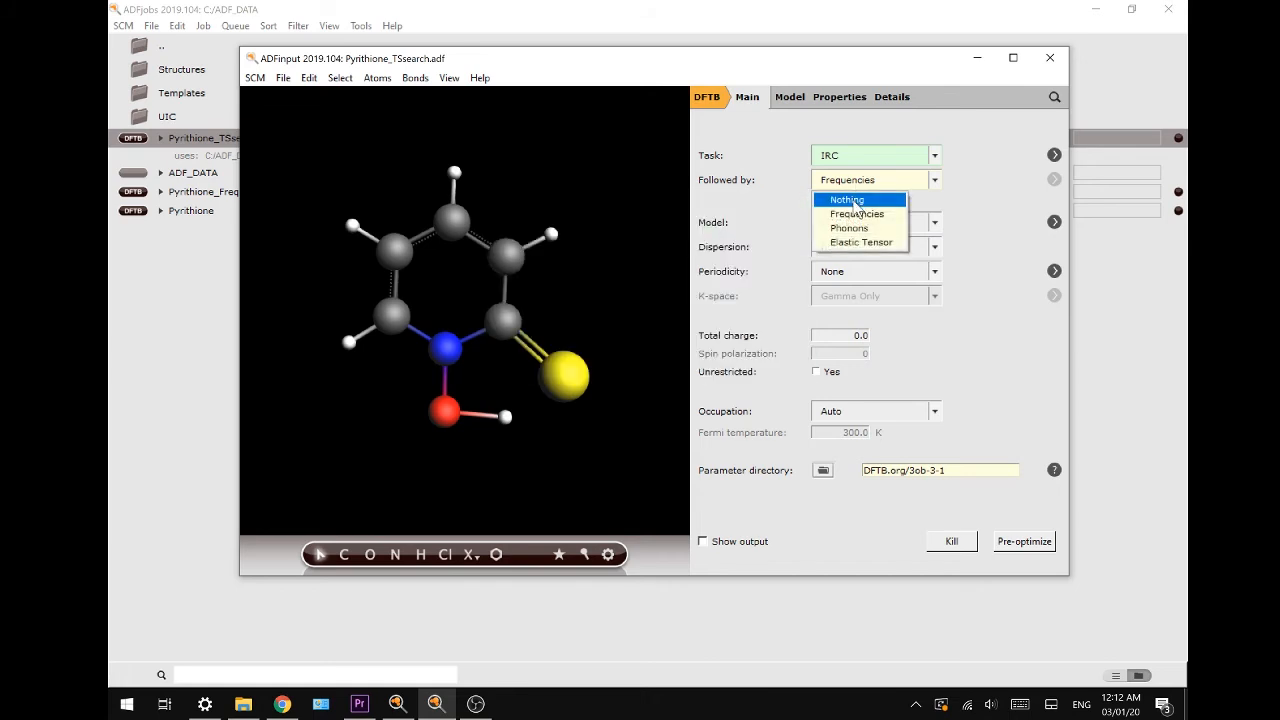
left_click(855, 202)
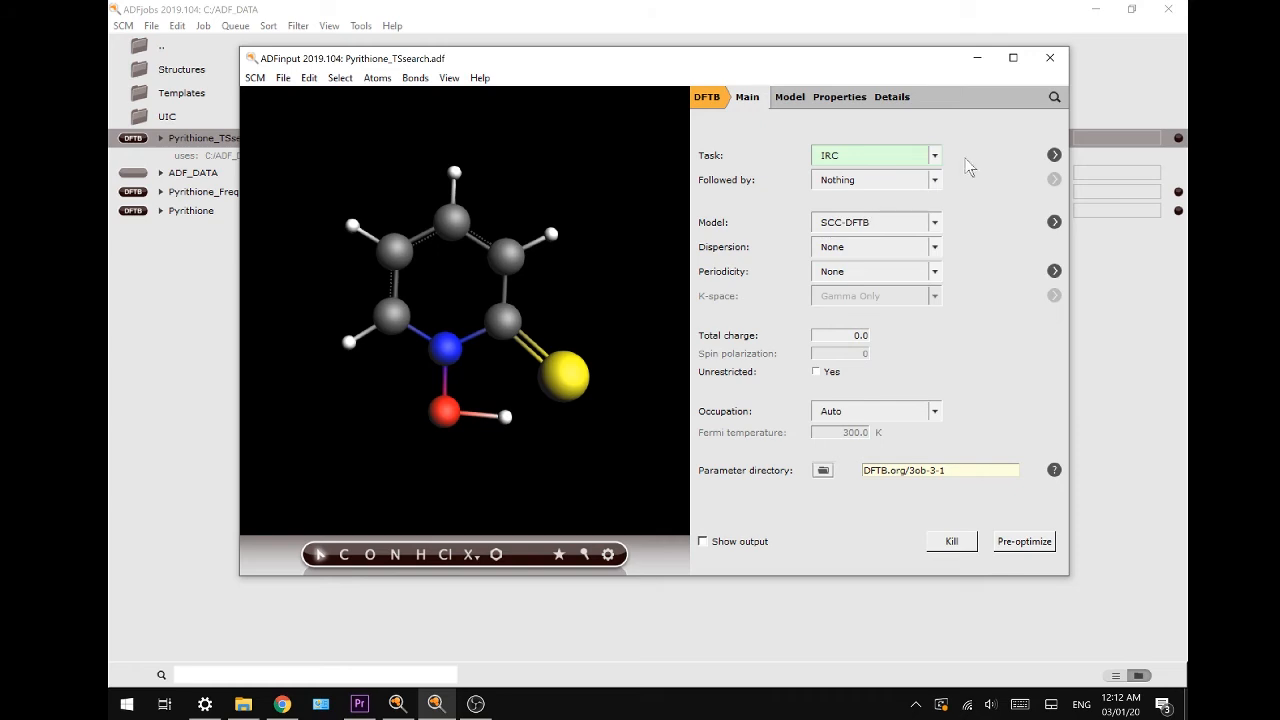
left_click(1054, 155)
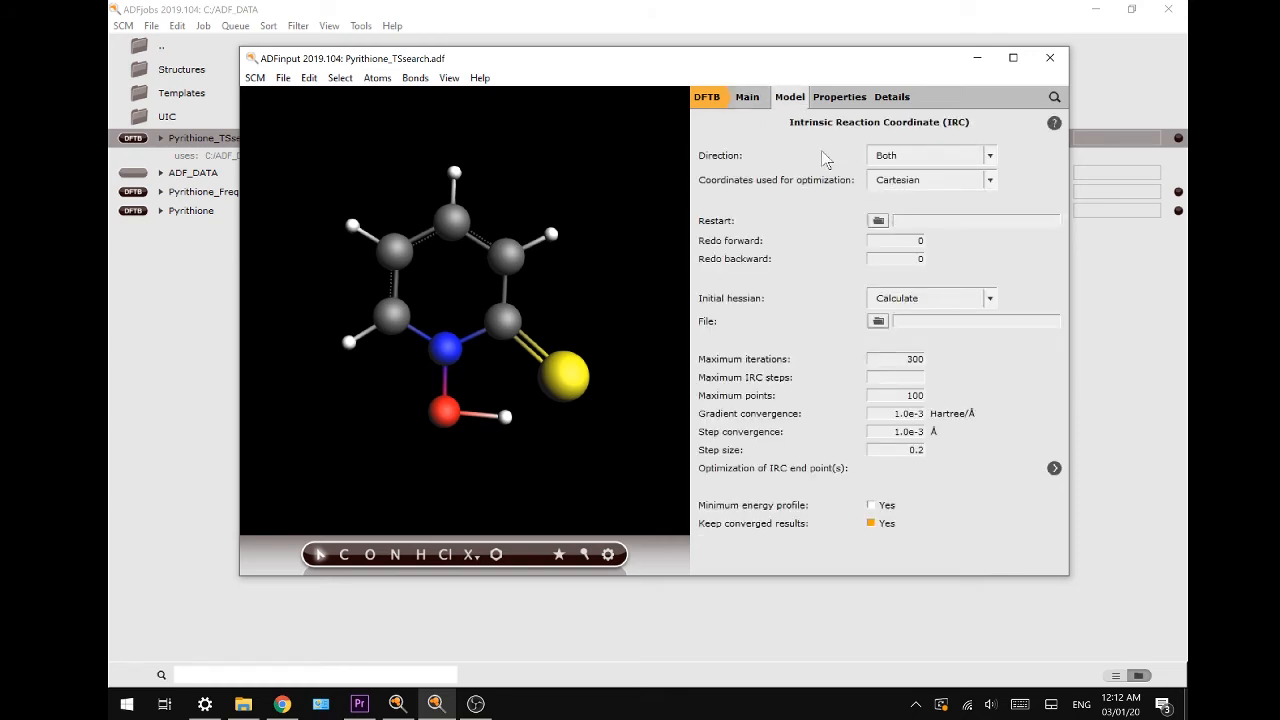
mouse_move(900, 166)
mouse_move(888, 188)
- Save the IRC job as Pyrithione_TSsearch_IRC in ADF_DATA and run it
left_click(283, 77)
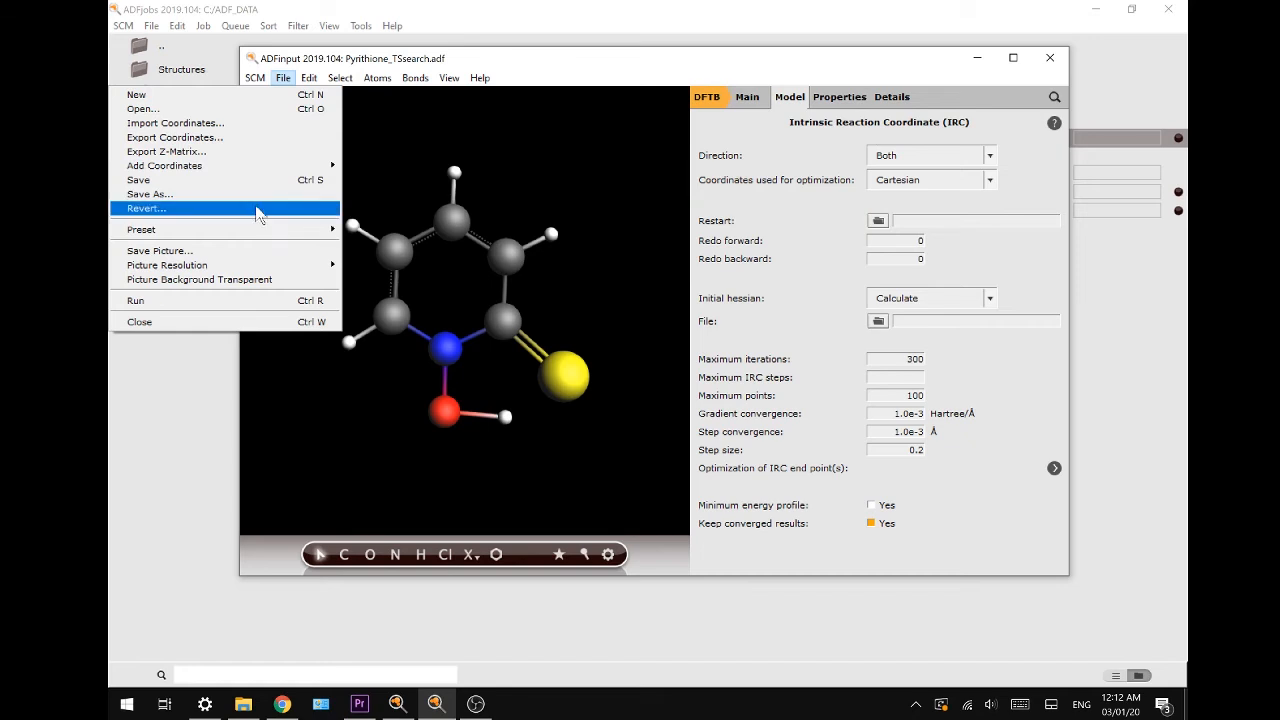
left_click(251, 194)
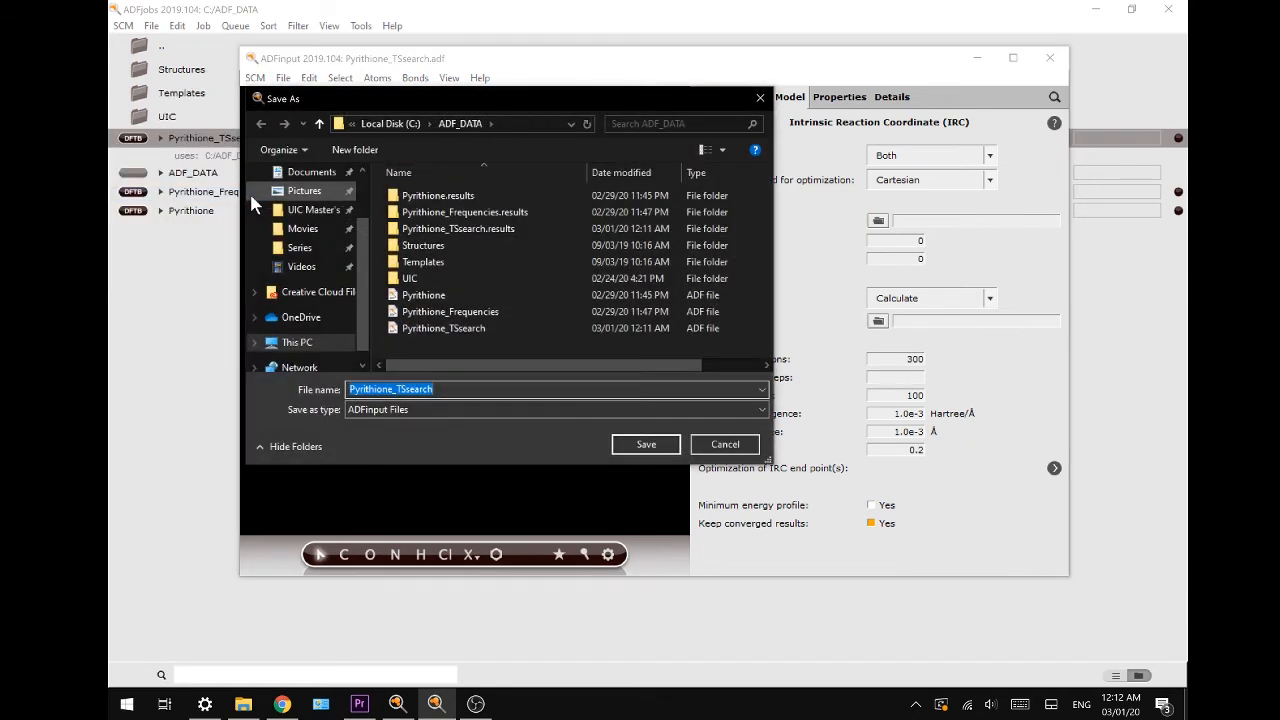
key("End")
type("_R")
key("BackSpace")
type("IRC")
key("Return")
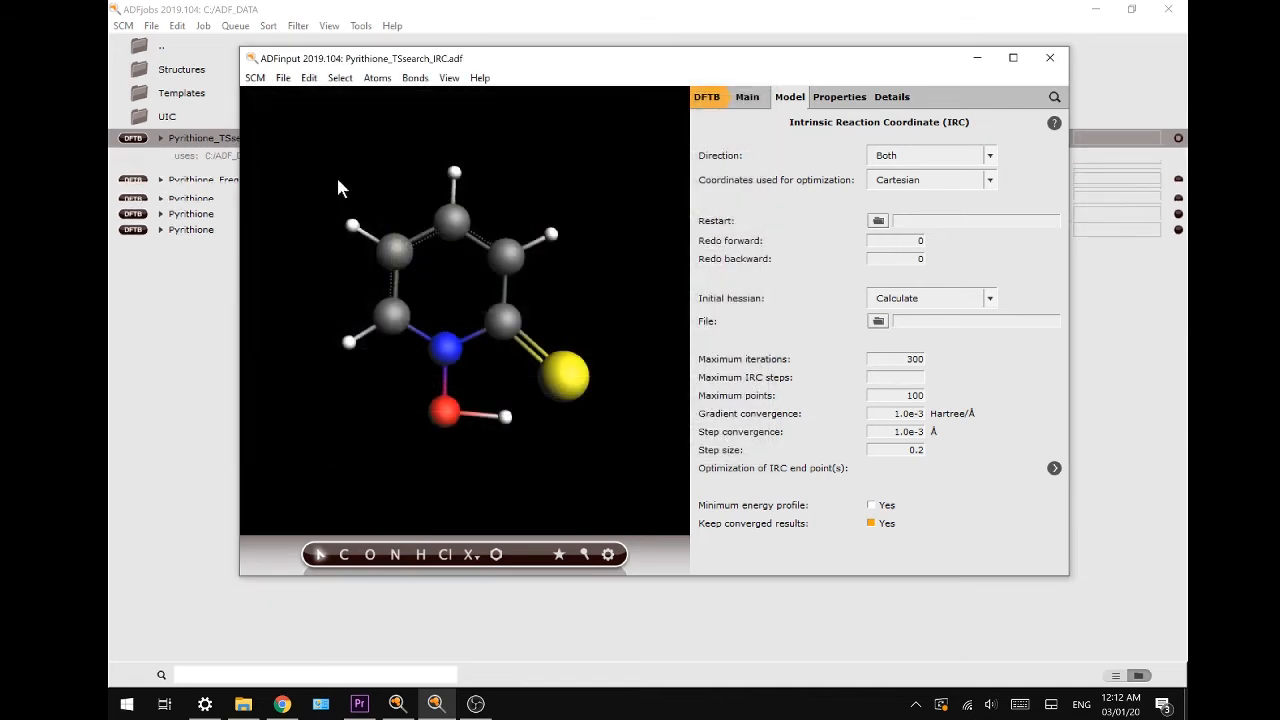
key("ctrl+r")
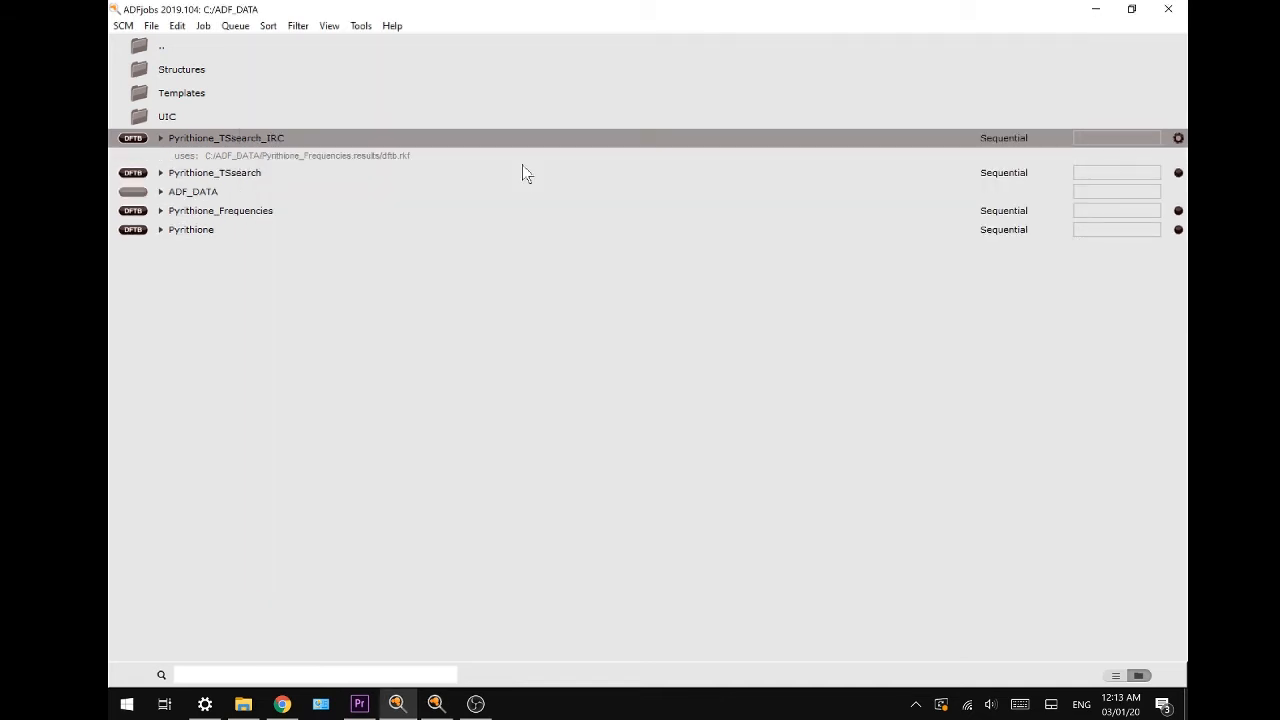
- Play through the movie of the Pyrithione_TSsearch_IRC results up to the geometry at the energy maximum, then close it
key("alt+Tab")
left_click(255, 77)
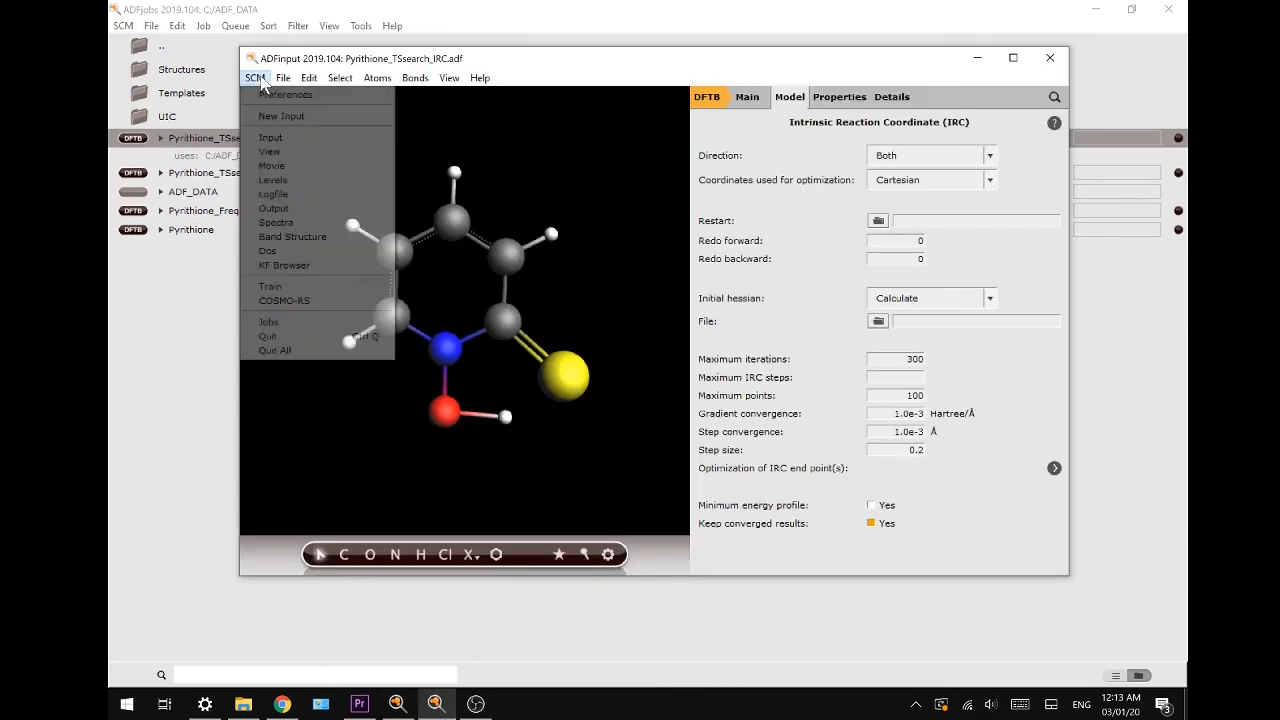
left_click(282, 170)
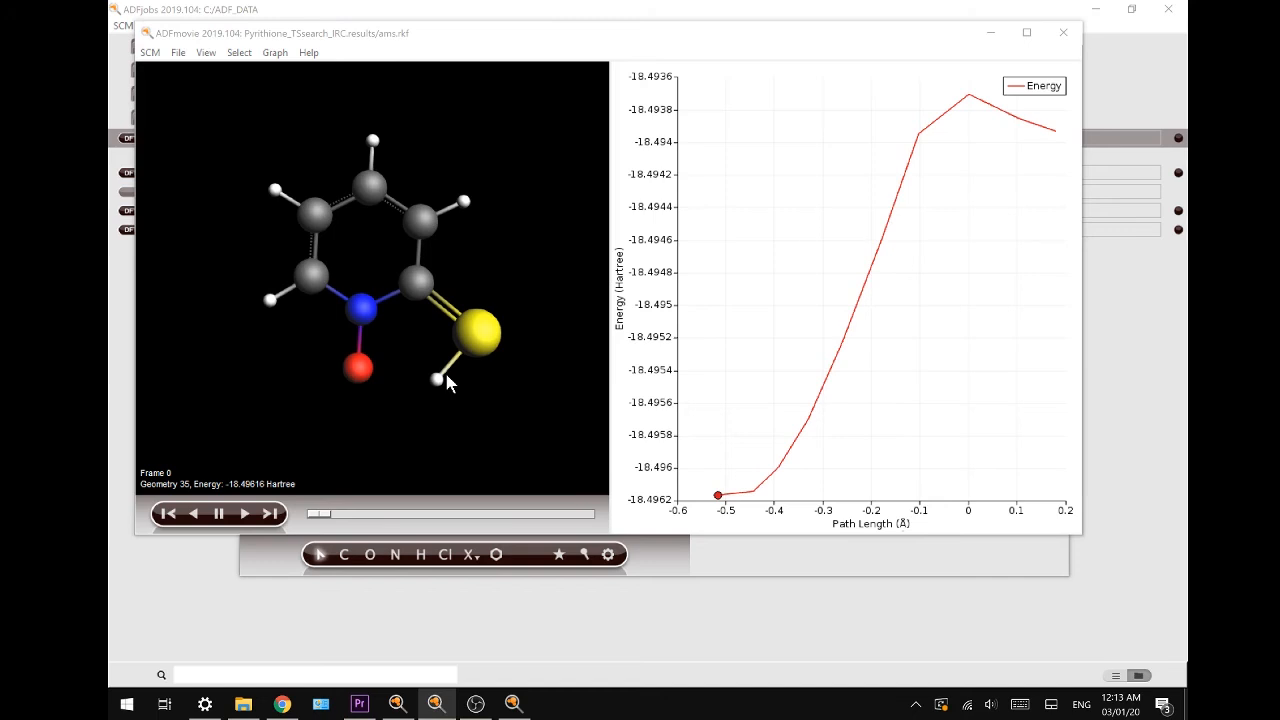
mouse_move(320, 515)
left_mouse_down()
mouse_move(638, 502)
mouse_move(332, 519)
mouse_move(540, 509)
left_mouse_up()
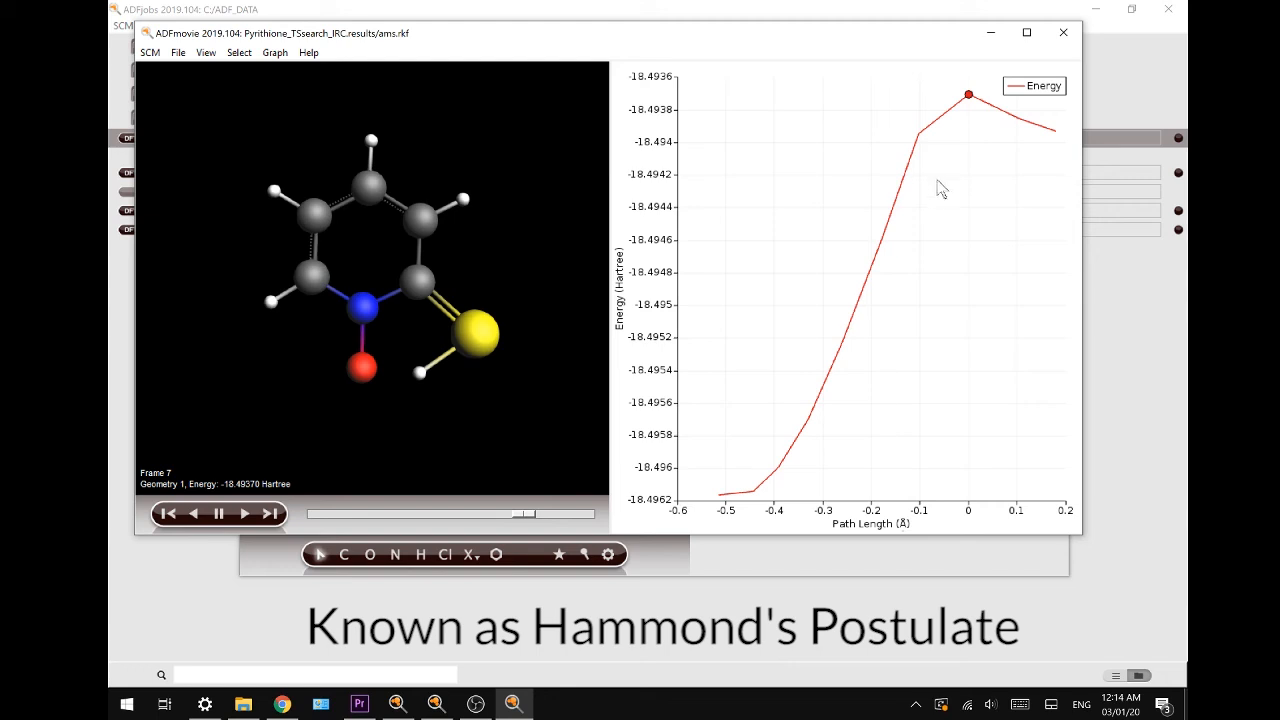
left_click(969, 97)
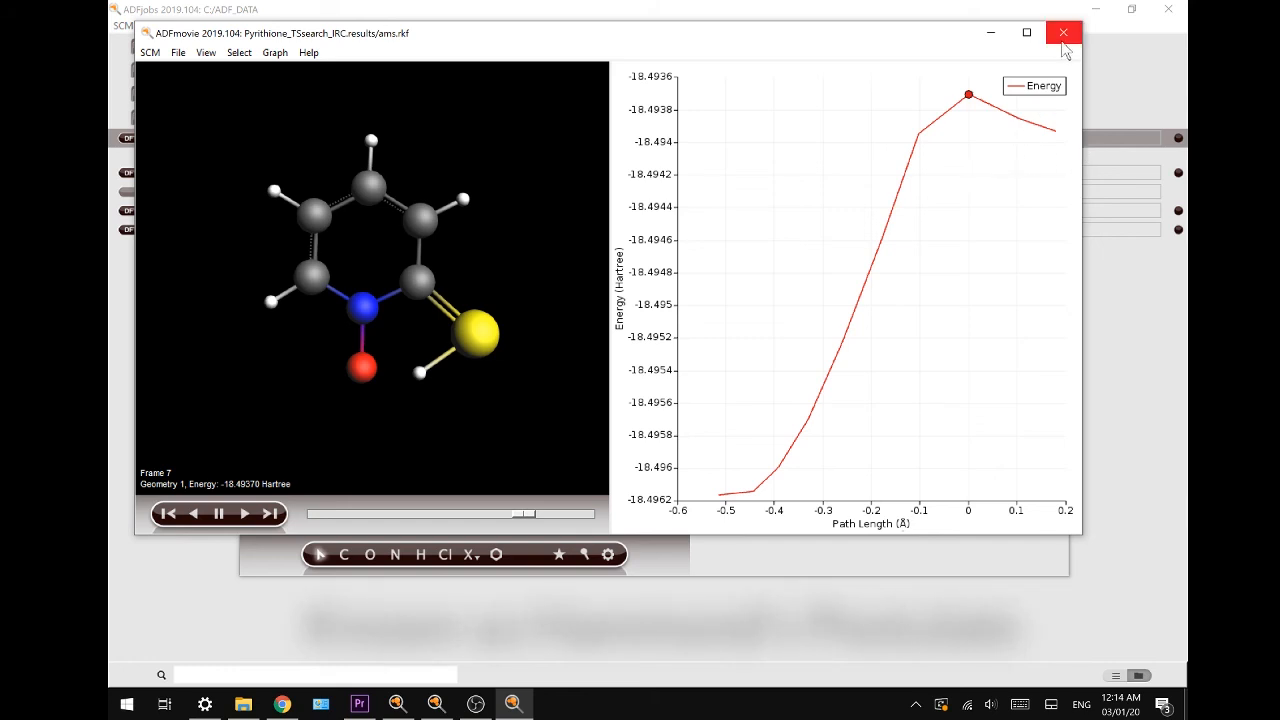
left_click(1064, 33)
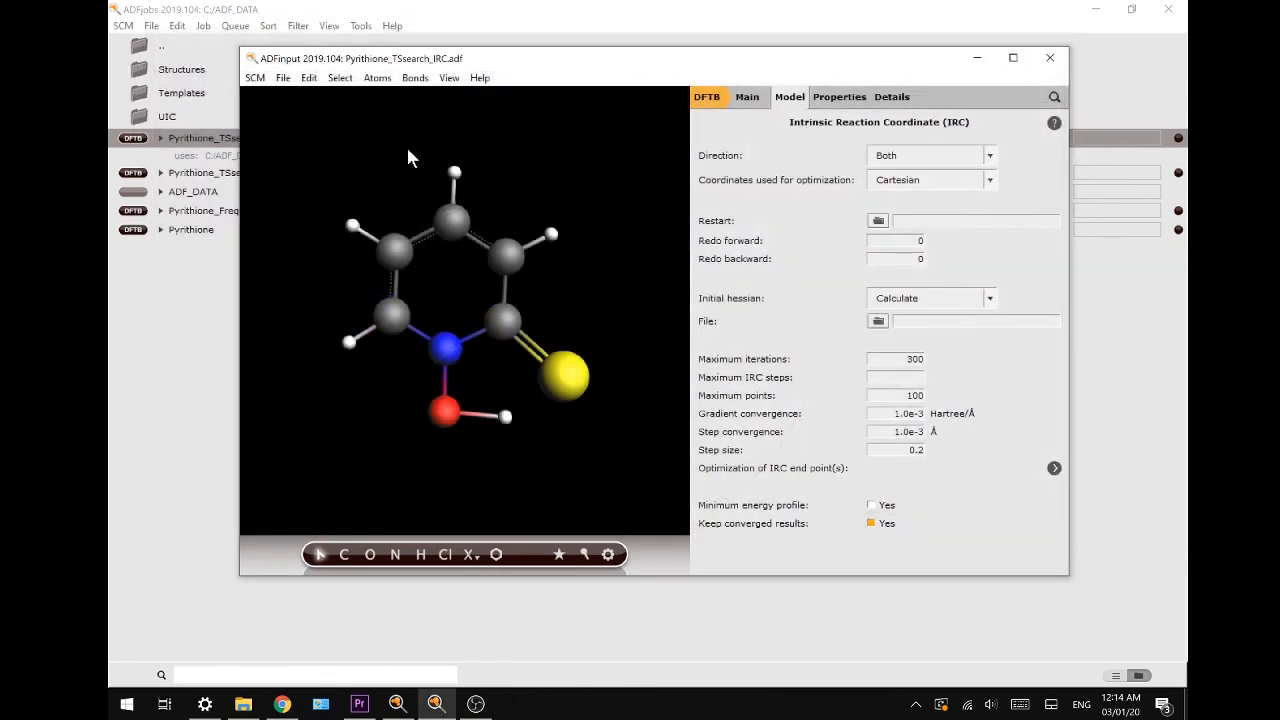
- Examine the barrier heights in the IRC summary at the end of the Pyrithione_TSsearch_IRC output, then close the output
left_click(256, 78)
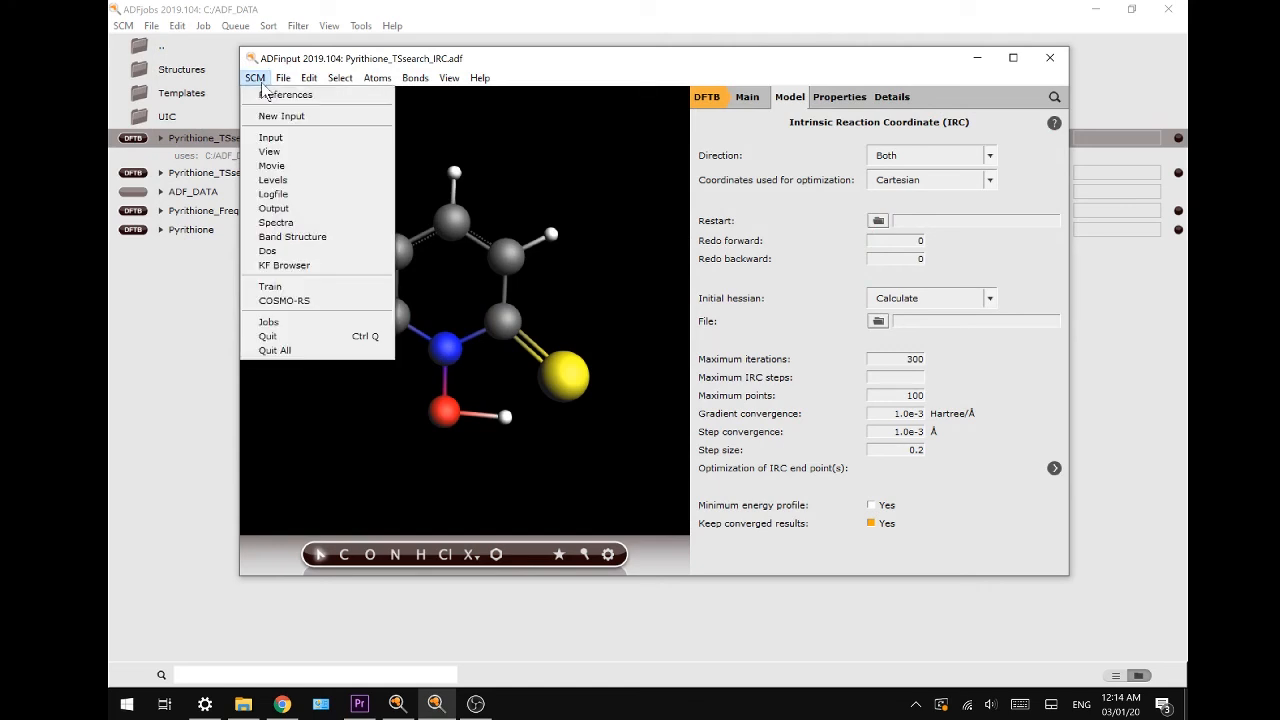
left_click(285, 211)
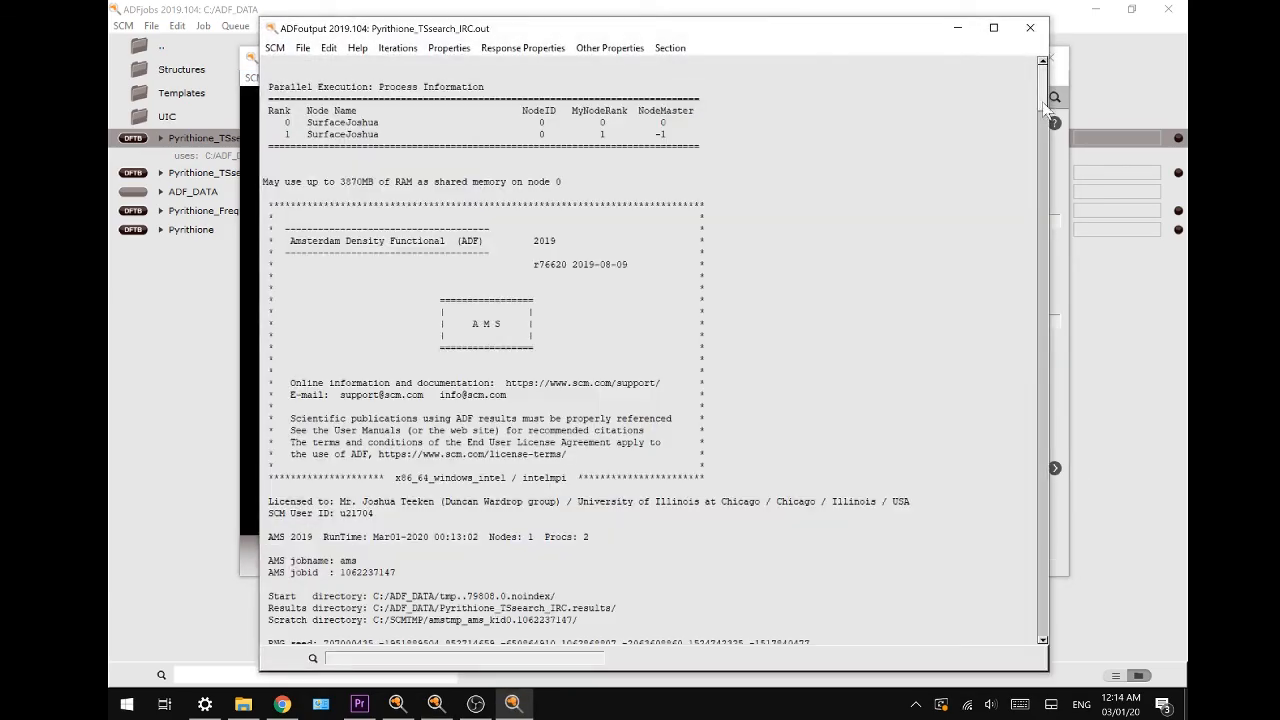
left_click_drag(1043, 108, 997, 634)
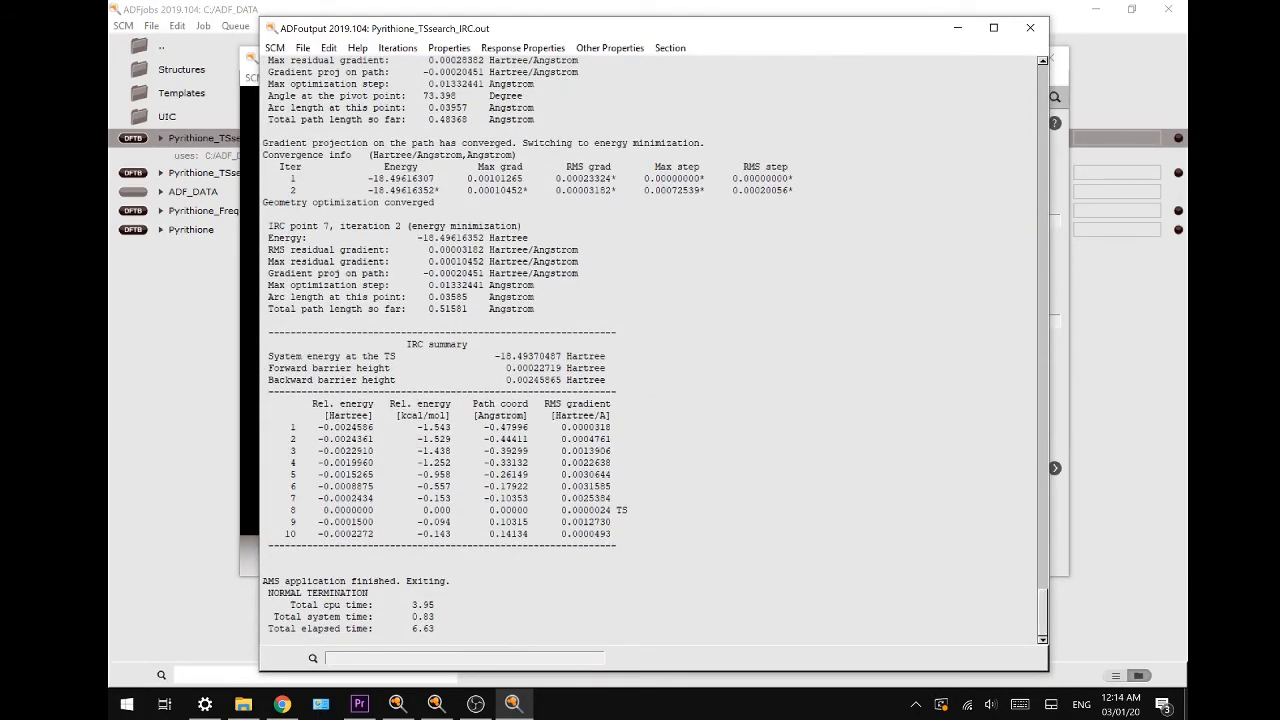
left_click_drag(406, 344, 494, 391)
left_click(494, 391)
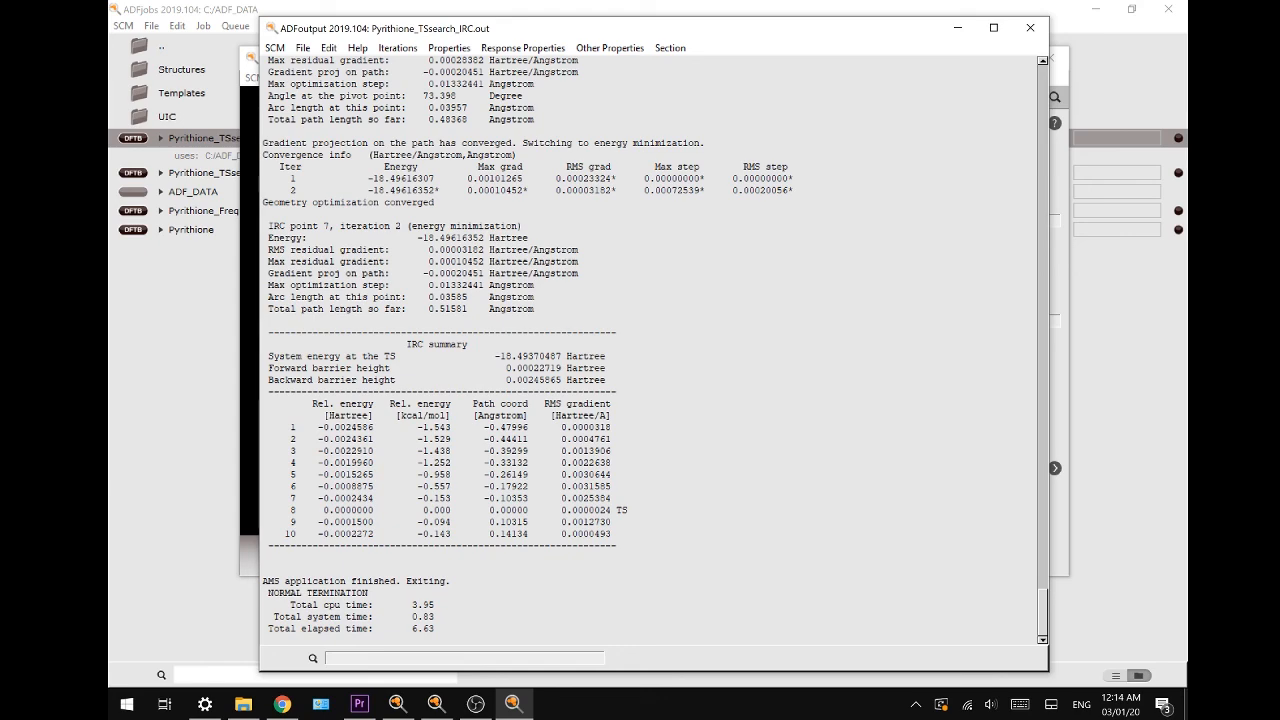
left_click(1030, 28)
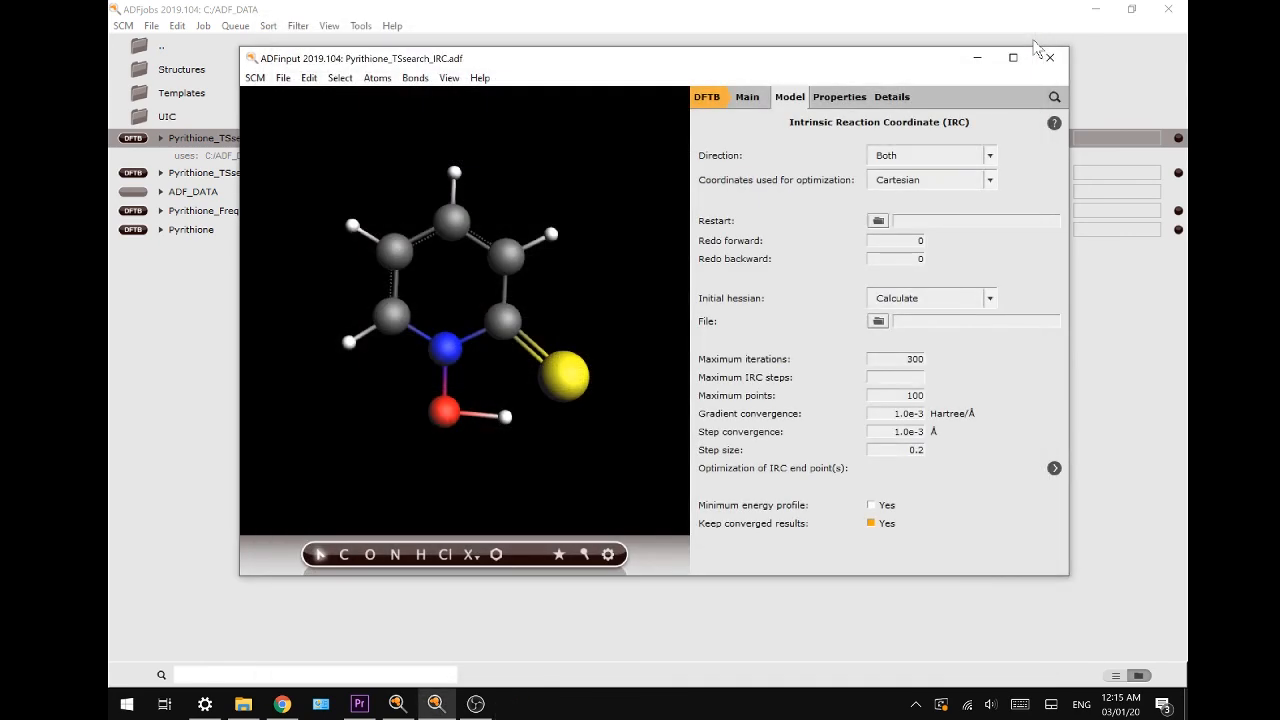